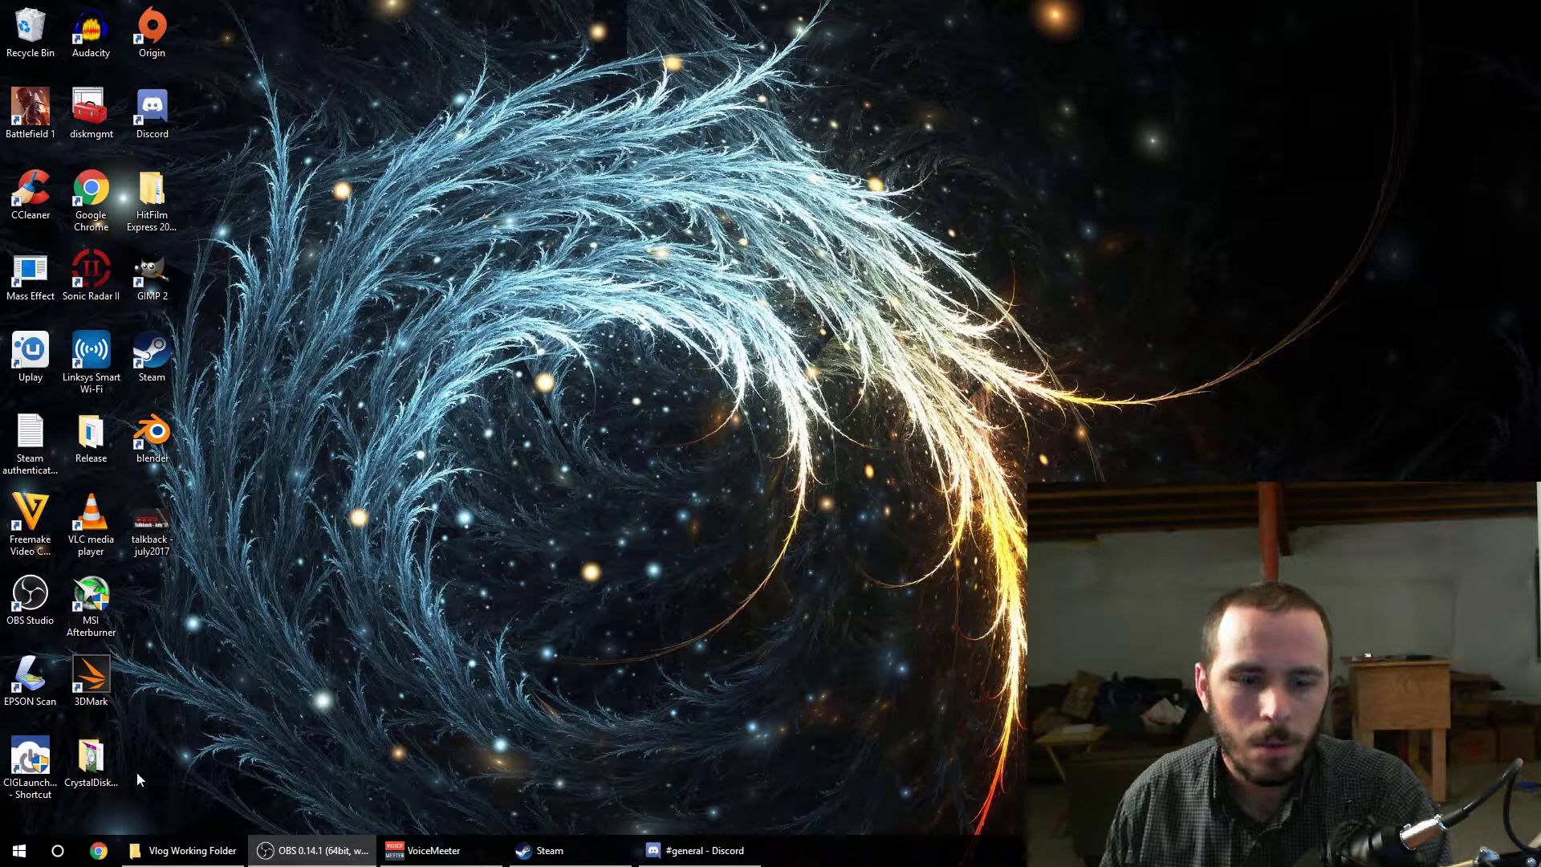
# Open the Network Connections adapter list via Start's quick menu and Change adapter options
pyautogui.rightClick(18, 850)
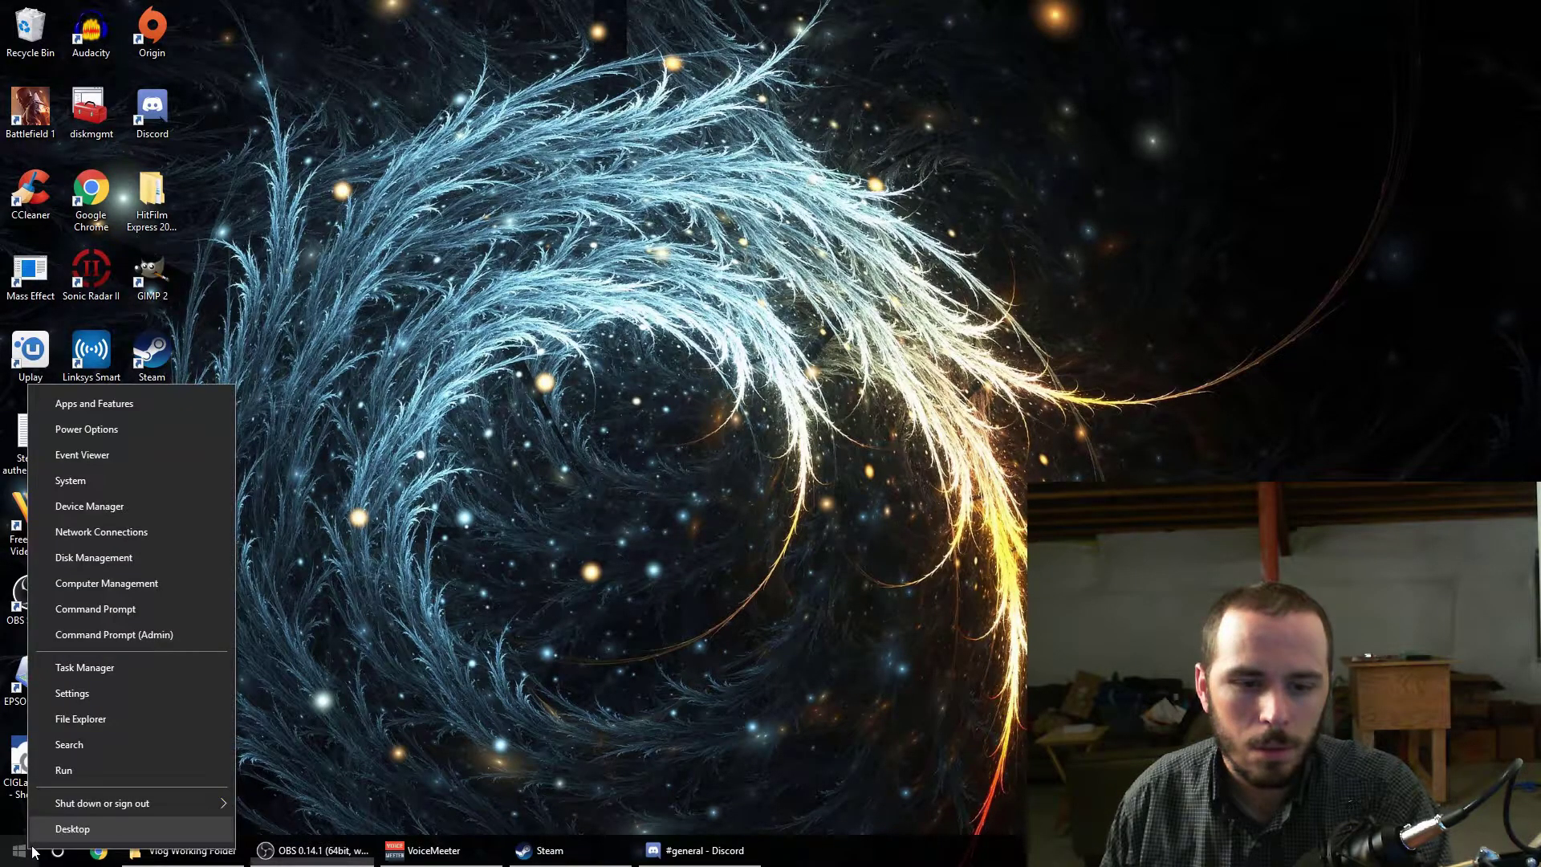
pyautogui.click(158, 537)
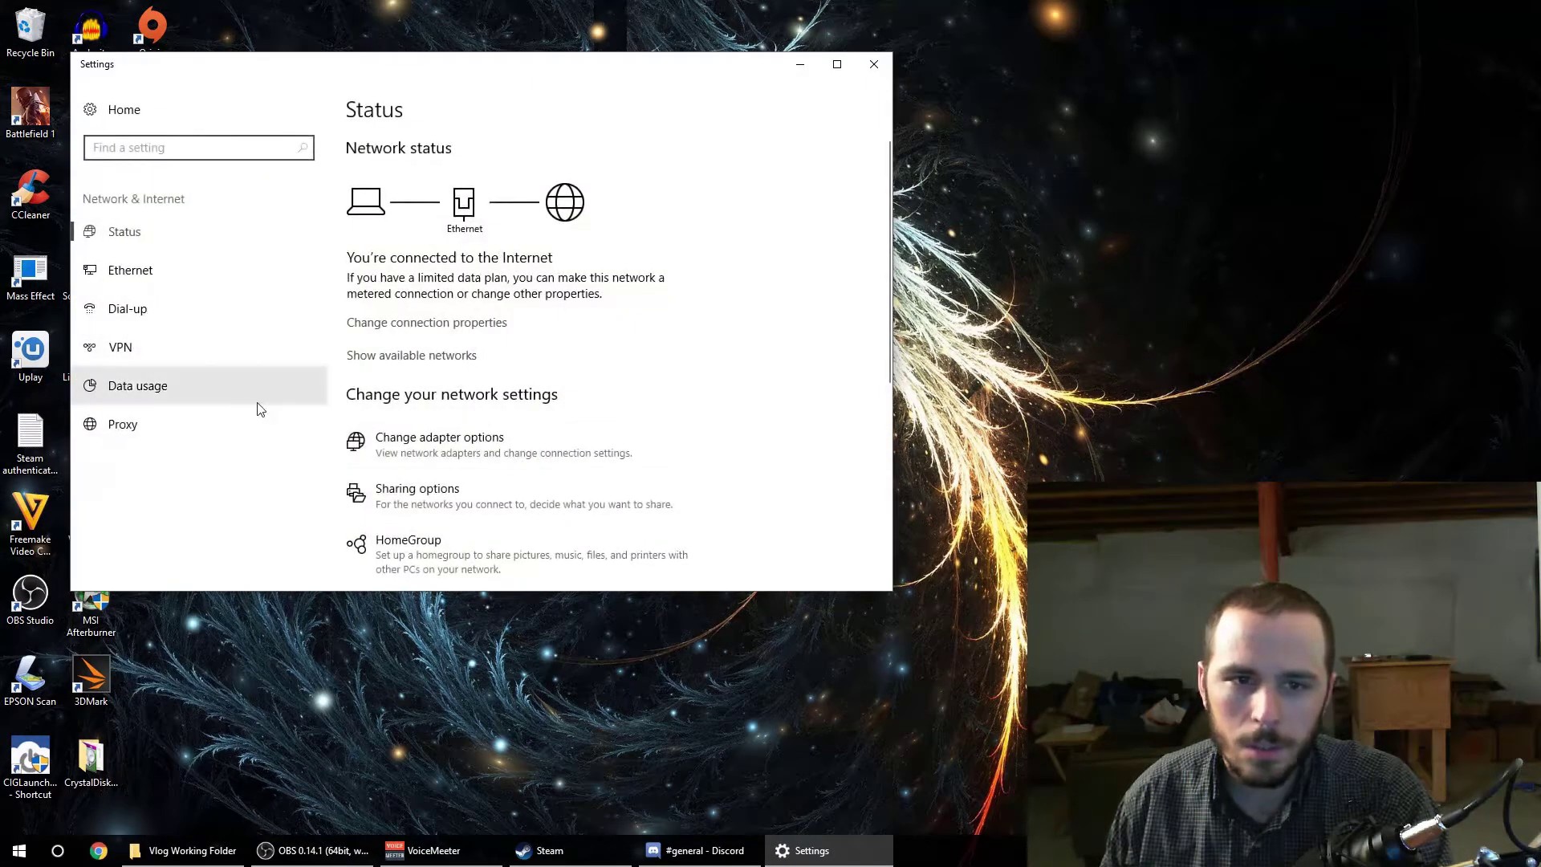
pyautogui.click(512, 446)
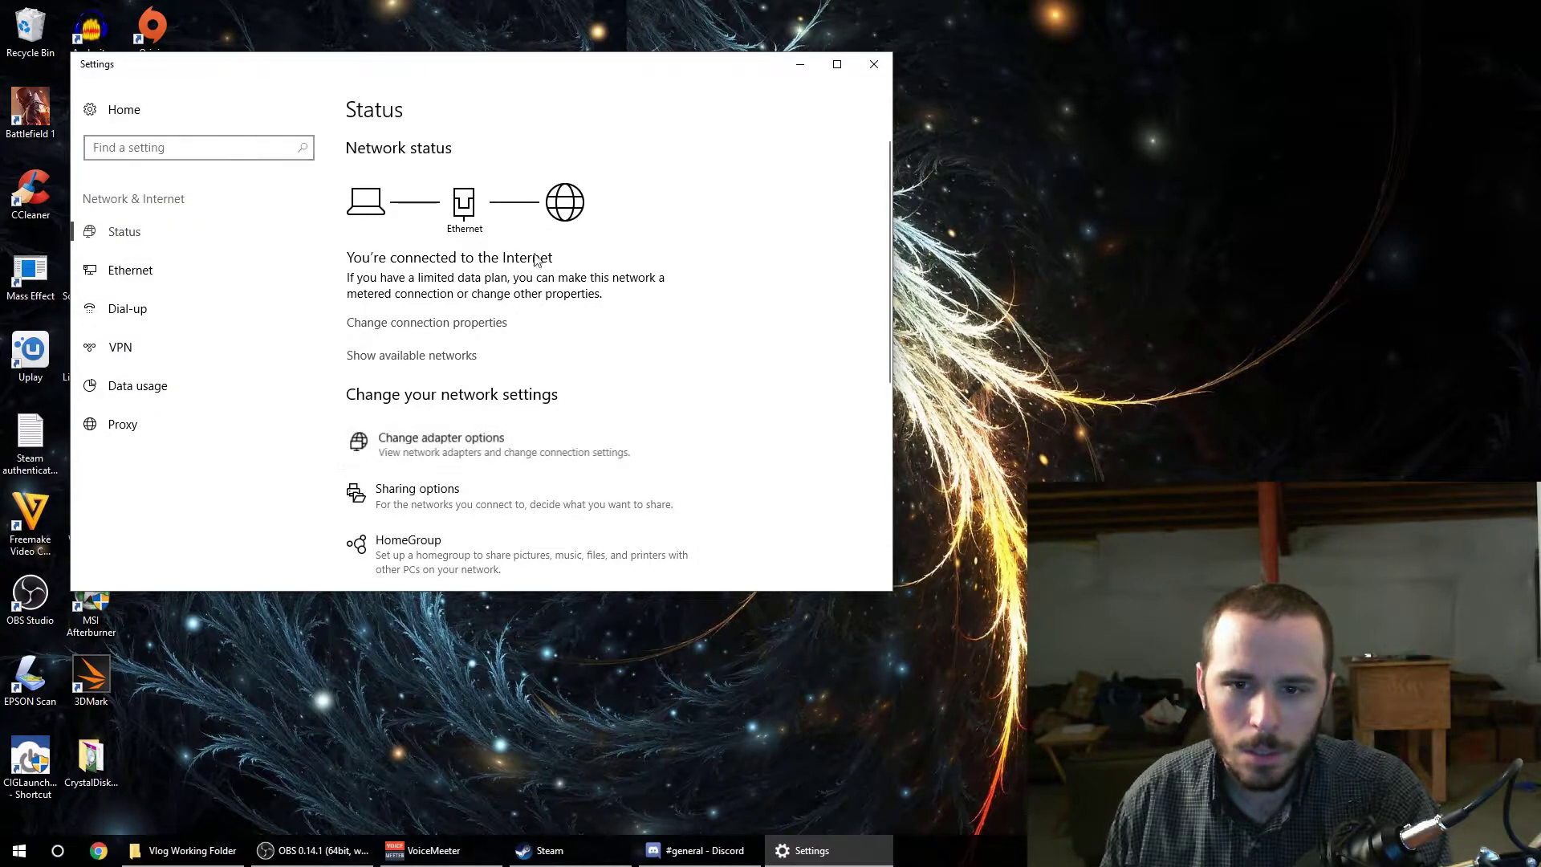
# Minimize Settings and move the Network Connections window up and right
pyautogui.click(804, 68)
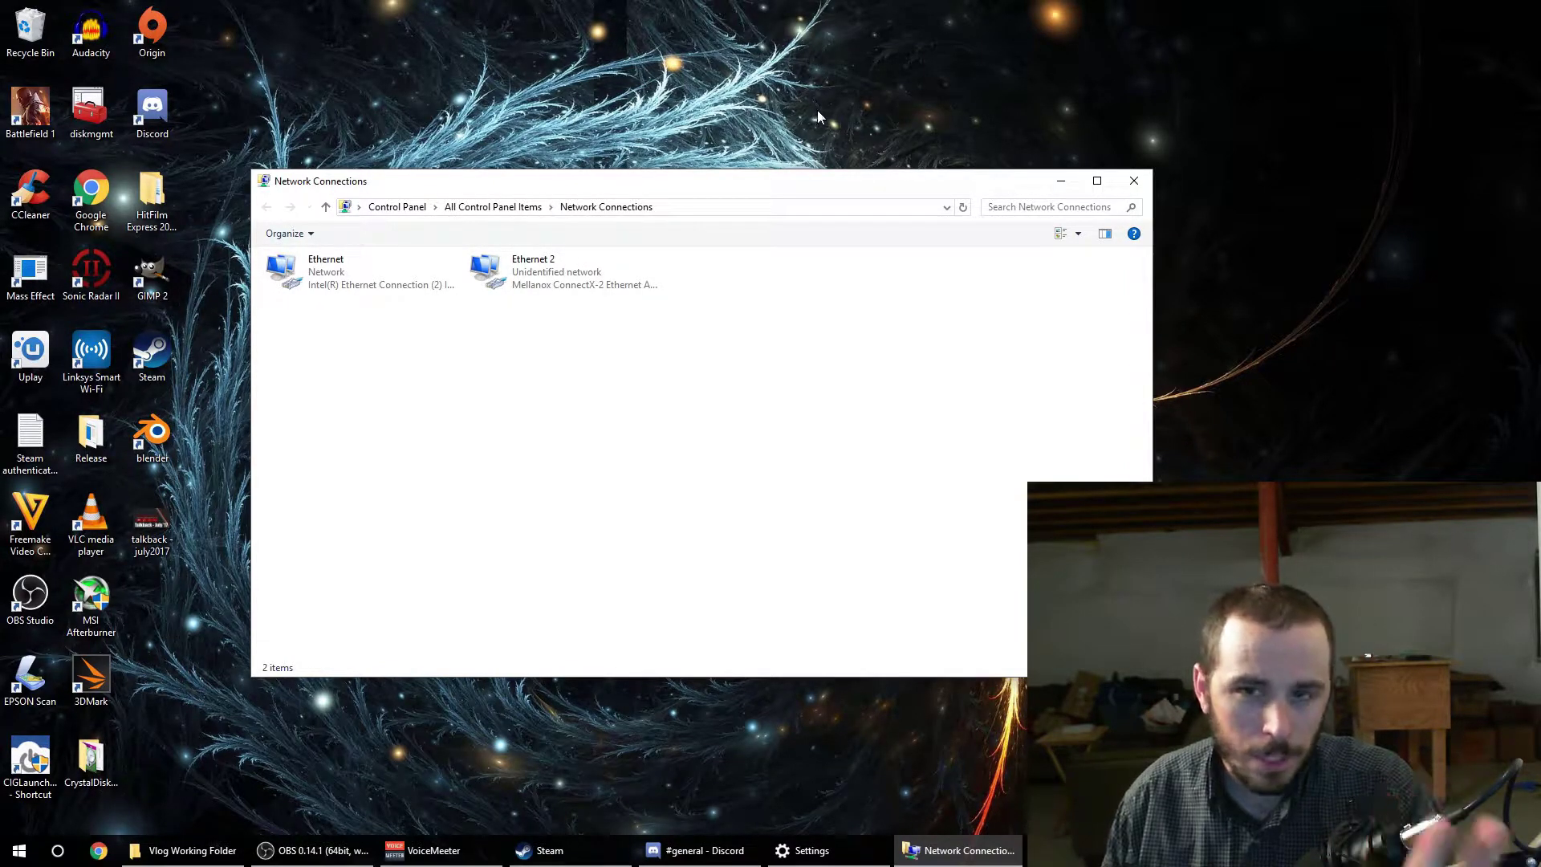
pyautogui.moveTo(732, 184); pyautogui.dragTo(824, 126)
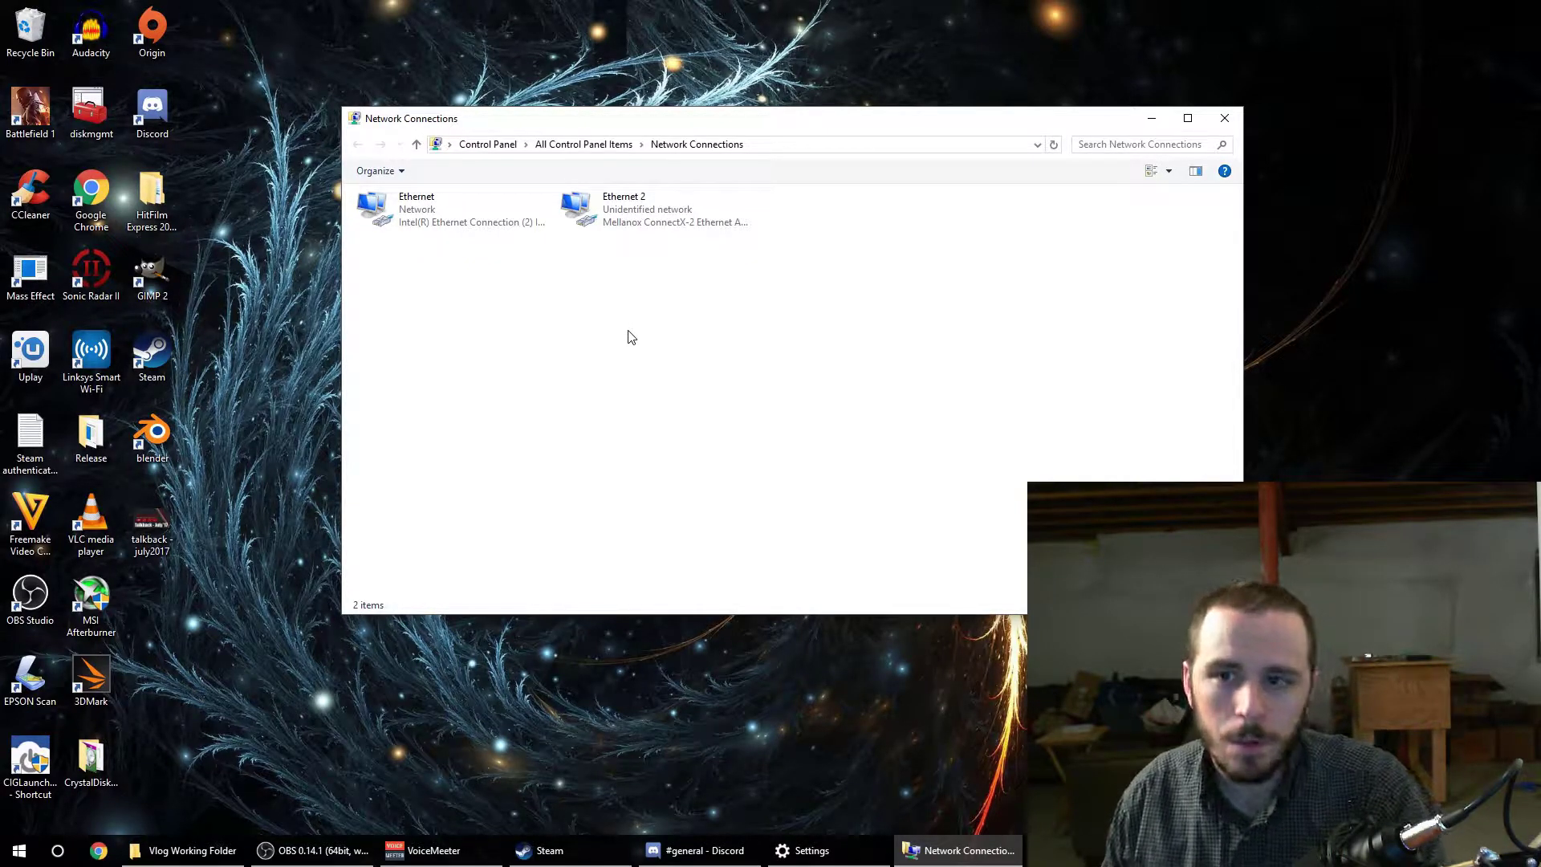
pyautogui.rightClick(644, 210)
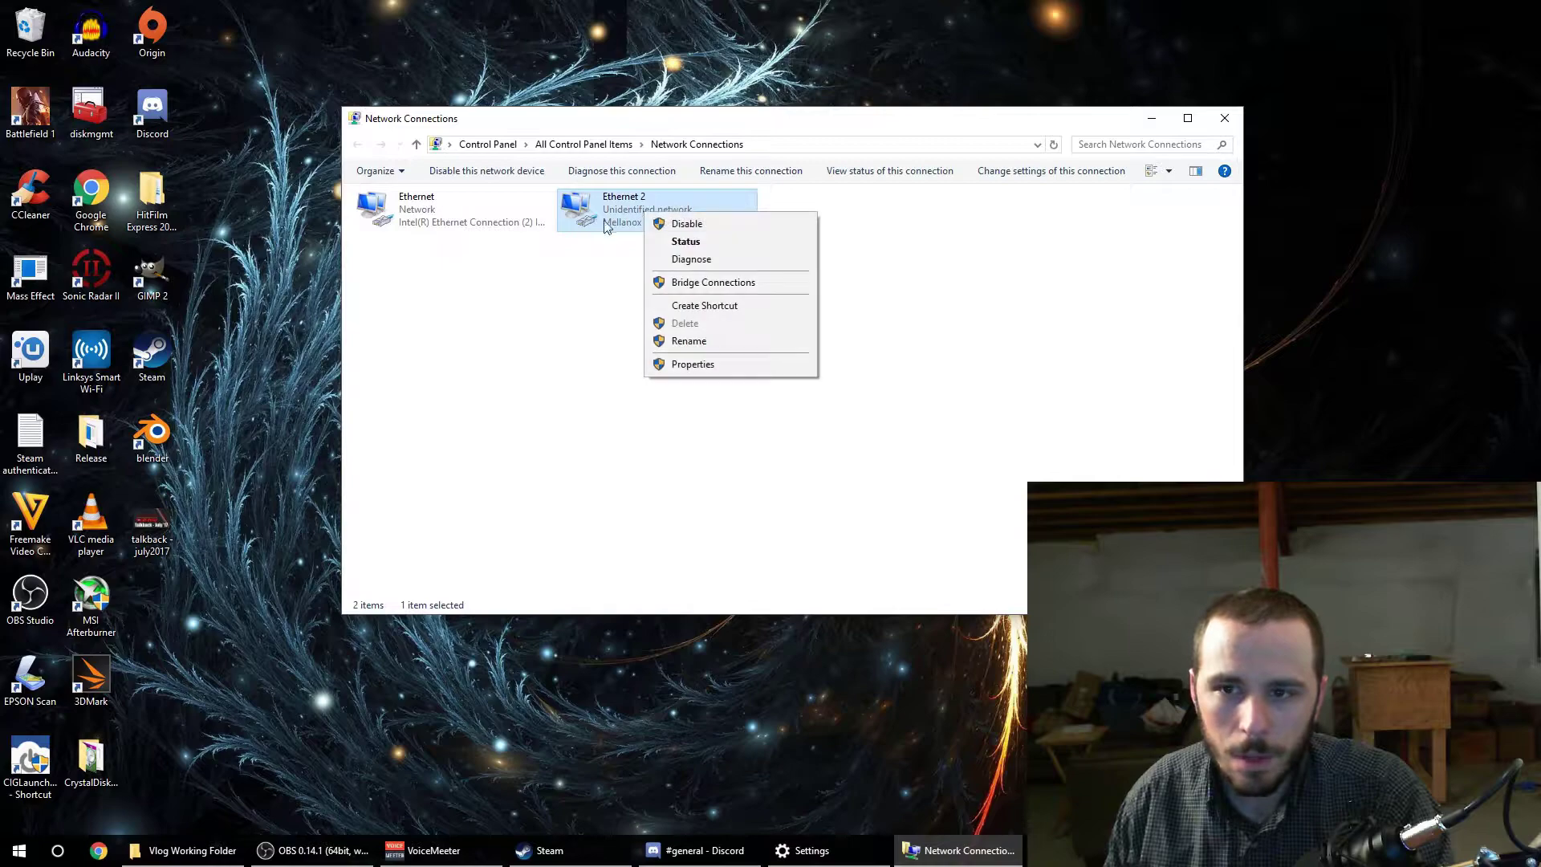
# Uncheck Automatic metric in Ethernet 2's advanced IPv4 settings and OK both dialogs
pyautogui.click(706, 365)
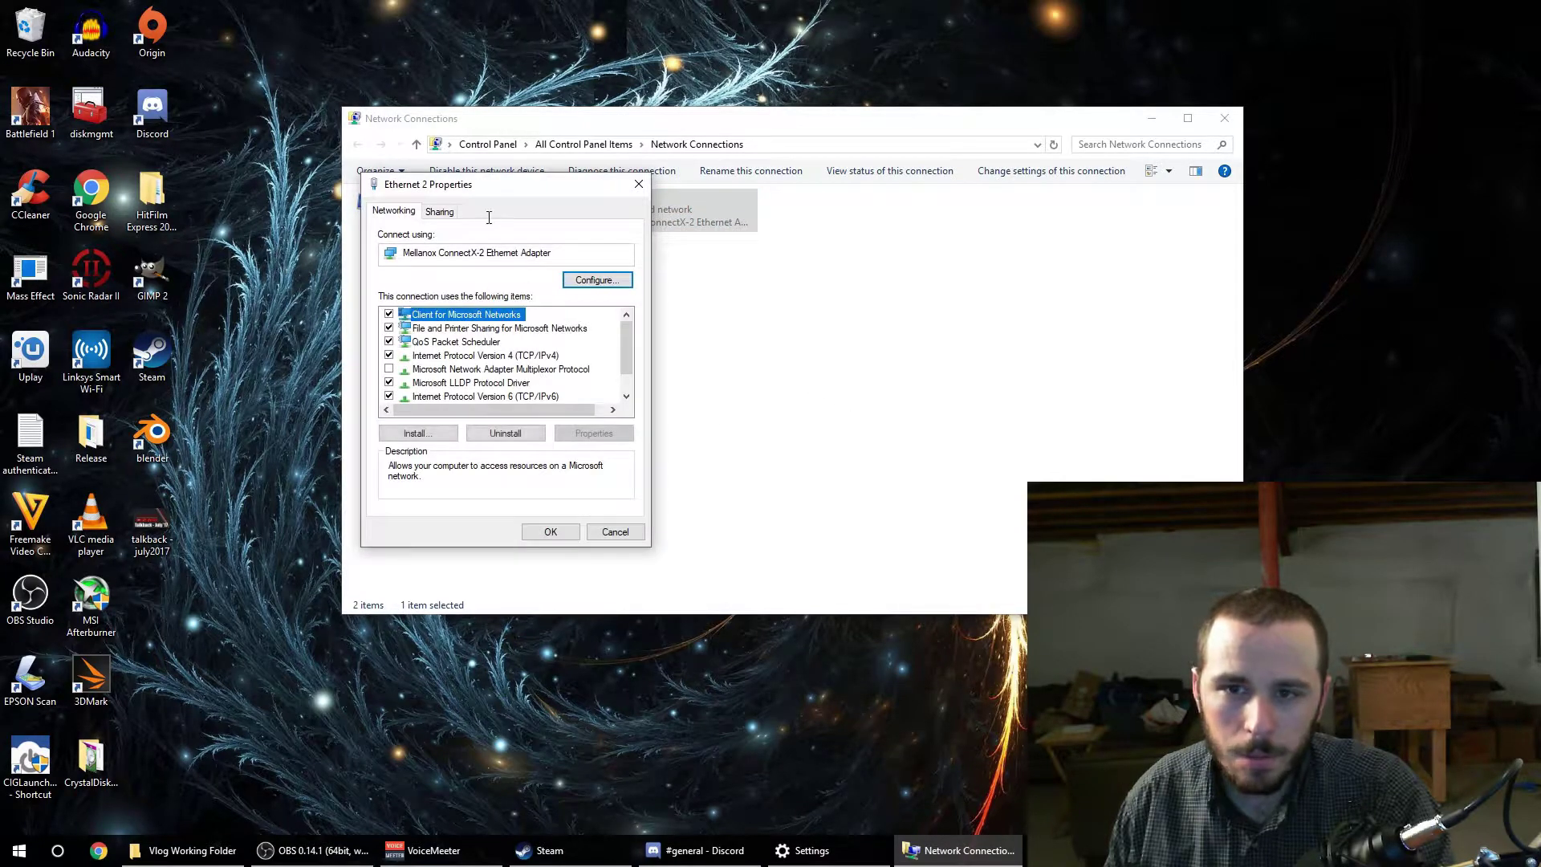
pyautogui.doubleClick(513, 355)
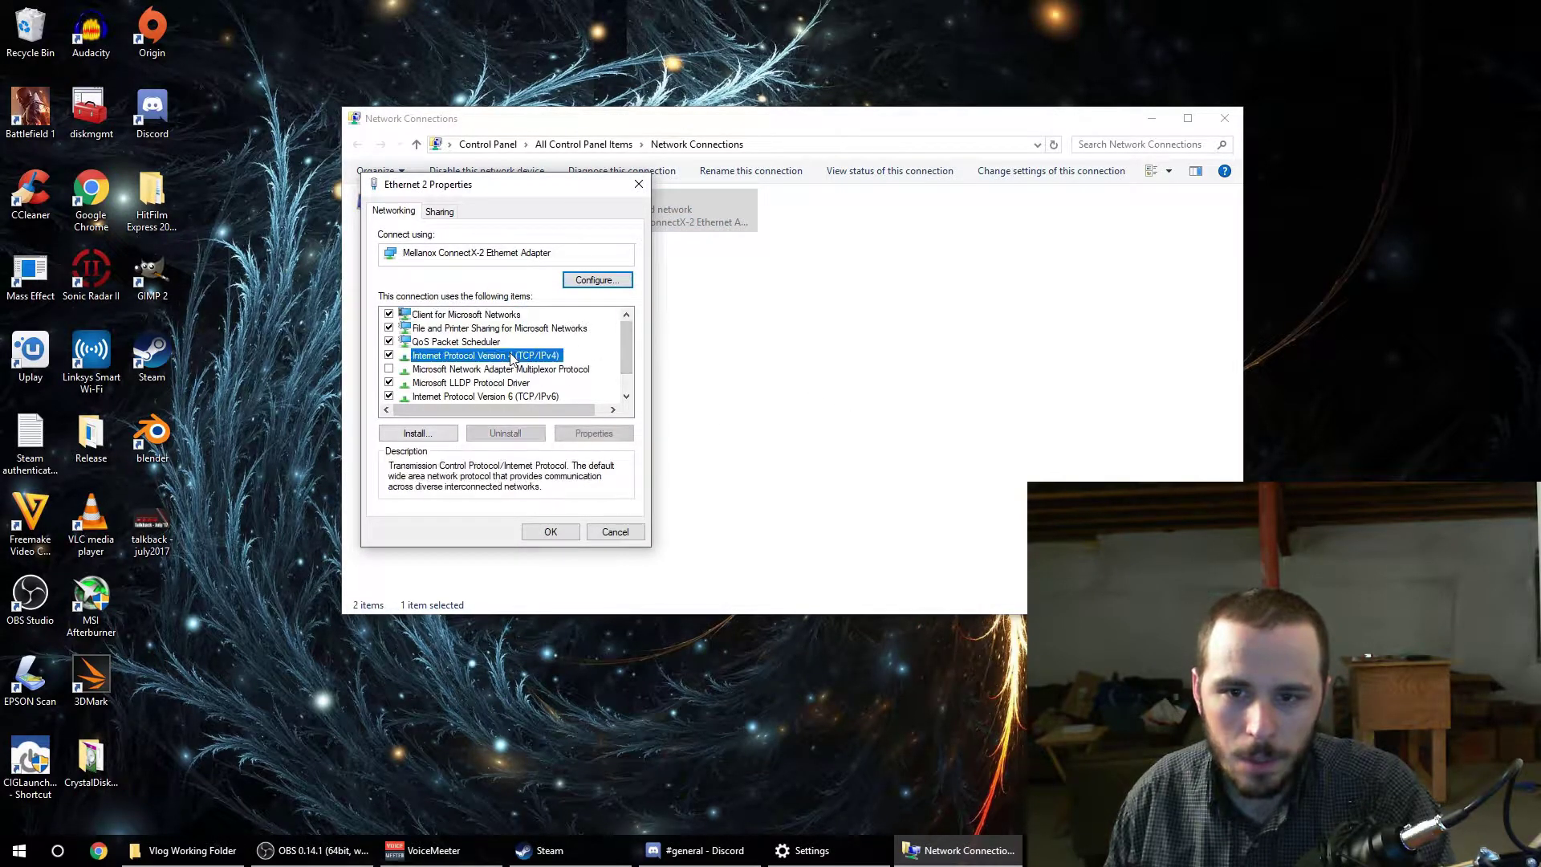
pyautogui.click(654, 548)
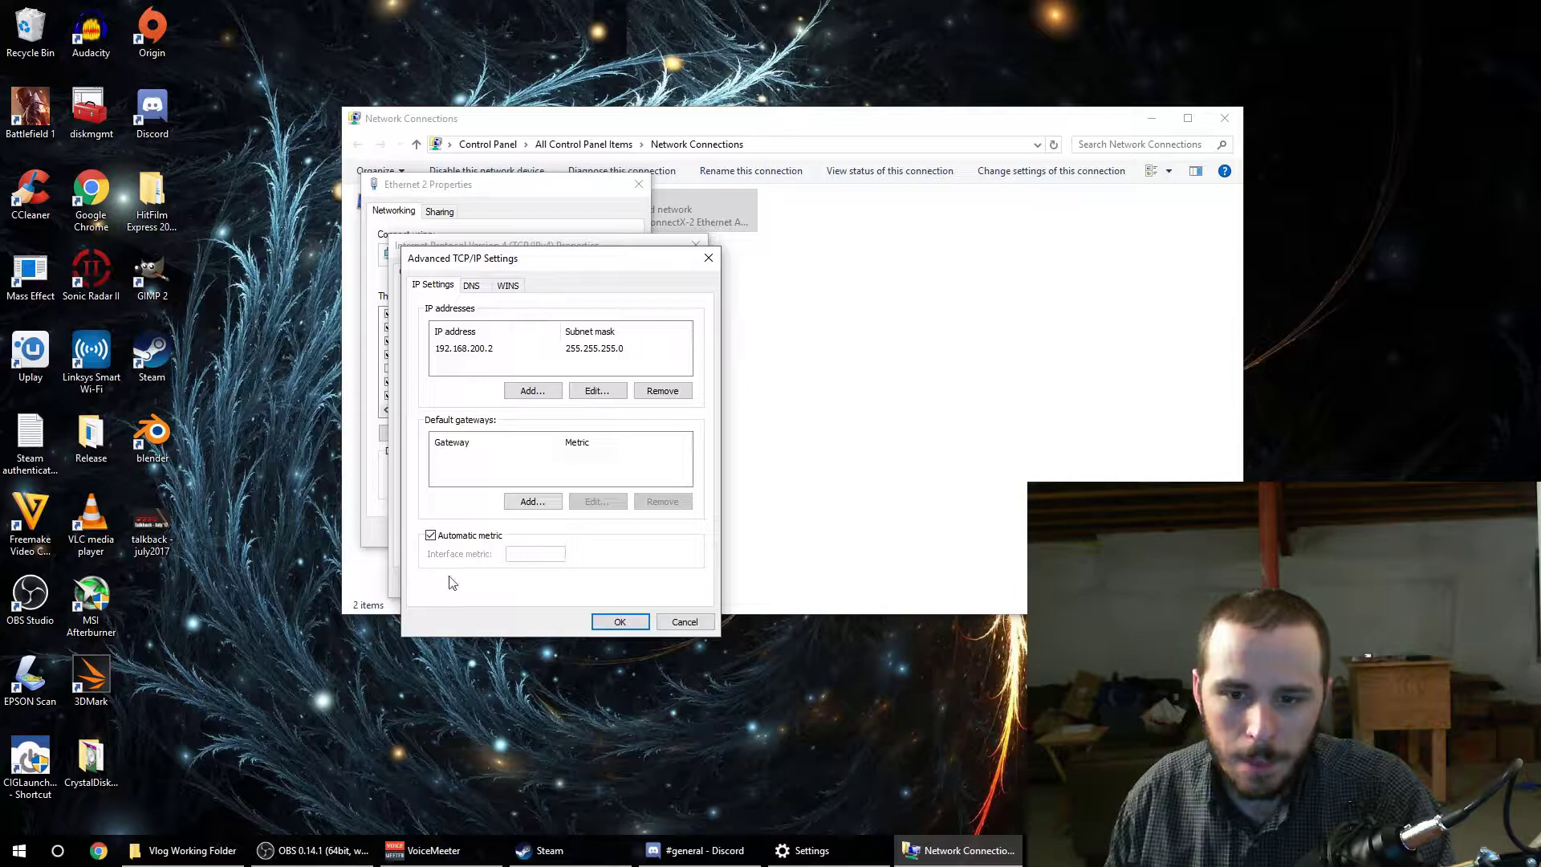
pyautogui.click(431, 535)
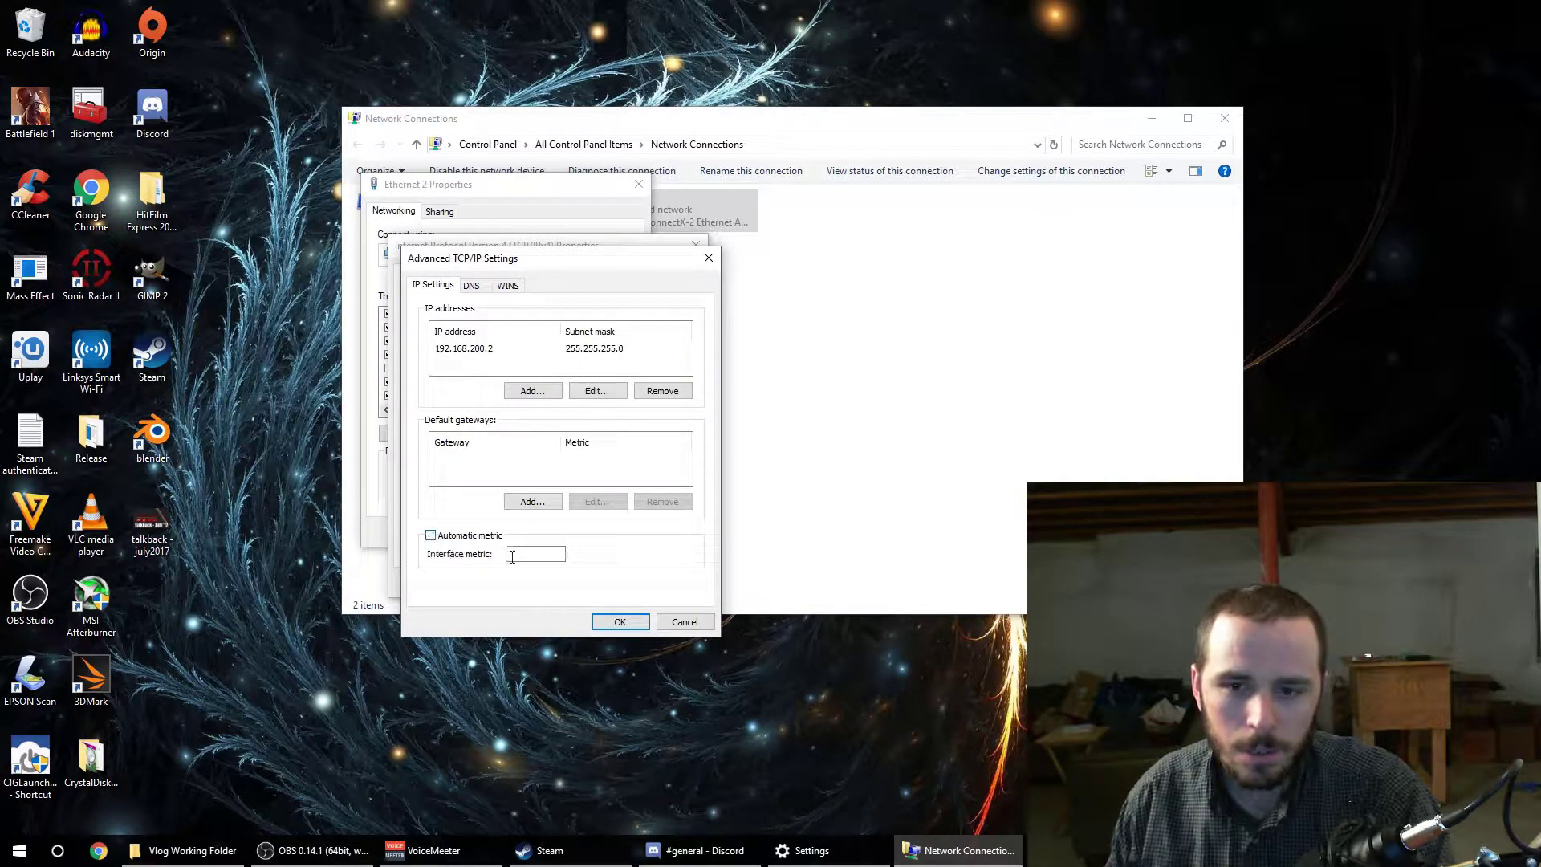
pyautogui.click(530, 553)
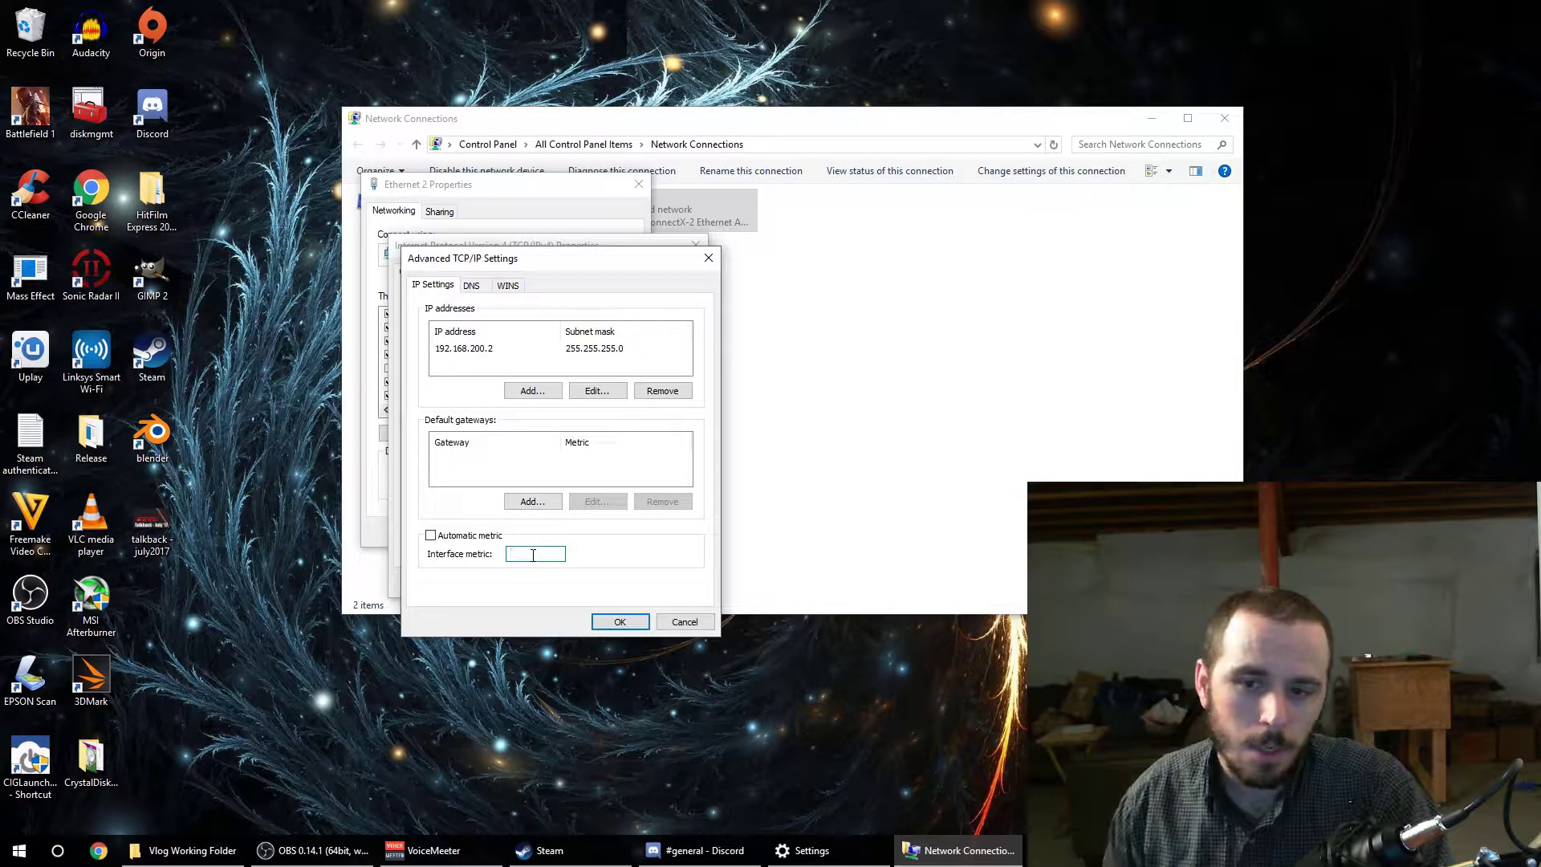
pyautogui.click(620, 622)
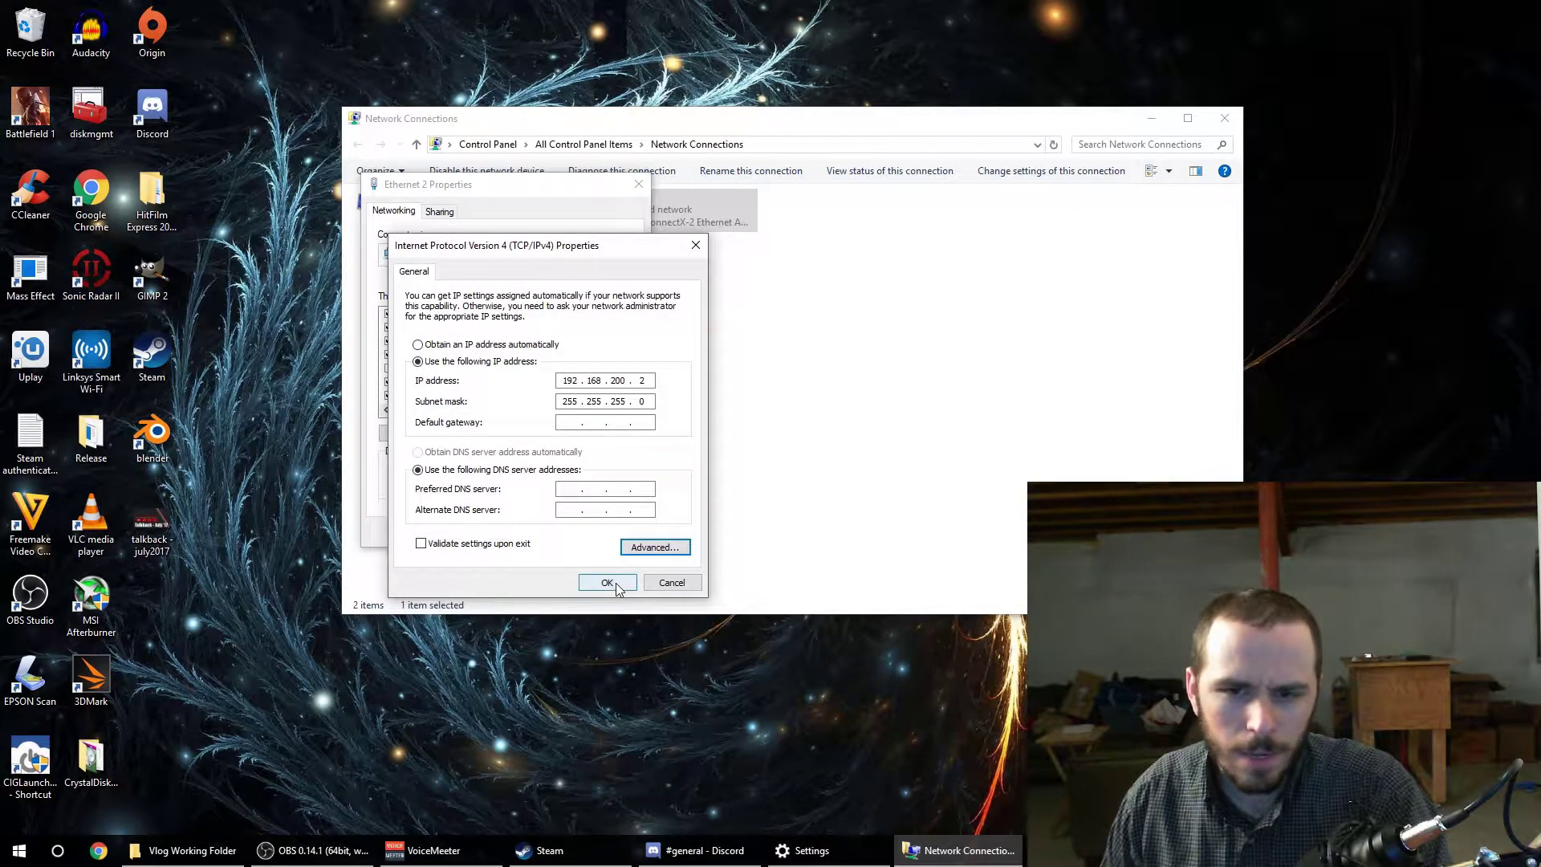
pyautogui.click(608, 583)
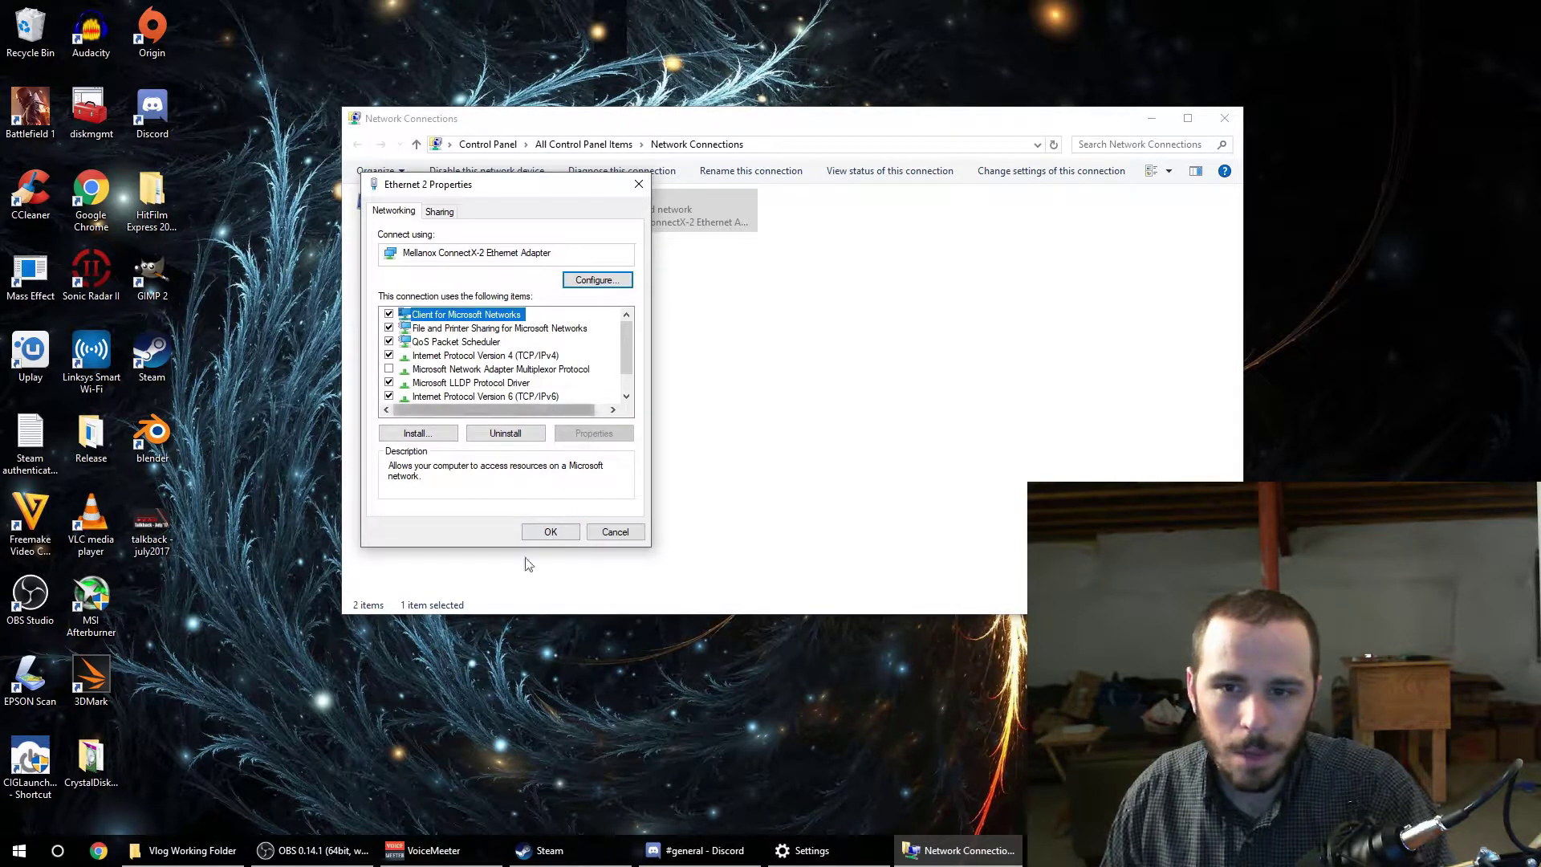
# Close Ethernet 2 Properties and open the 1 Gbps Ethernet adapter's Properties from its status window
pyautogui.click(545, 532)
pyautogui.doubleClick(471, 205)
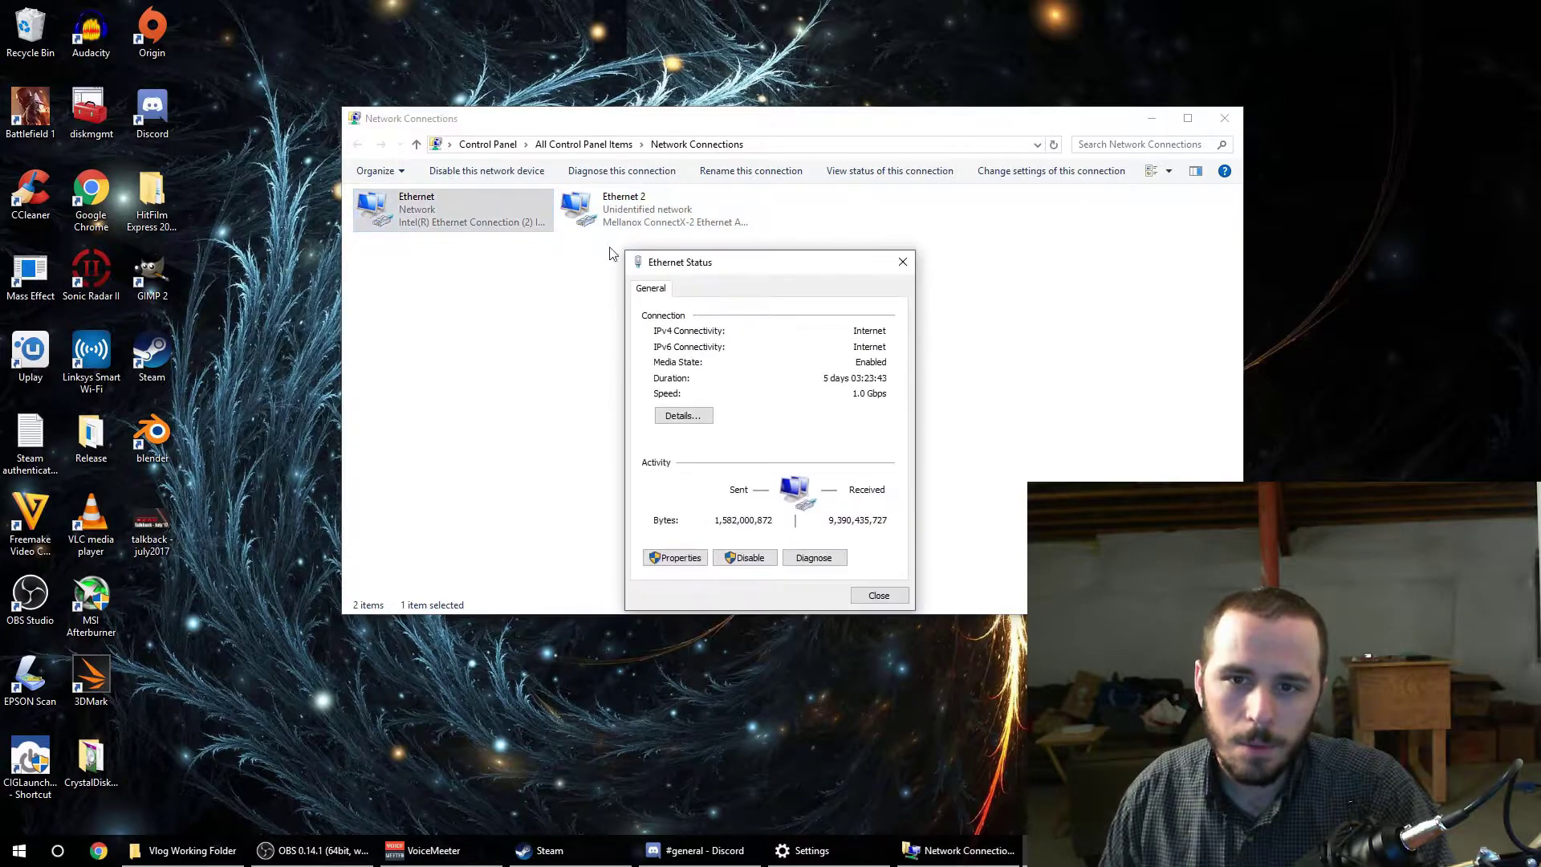
pyautogui.click(672, 557)
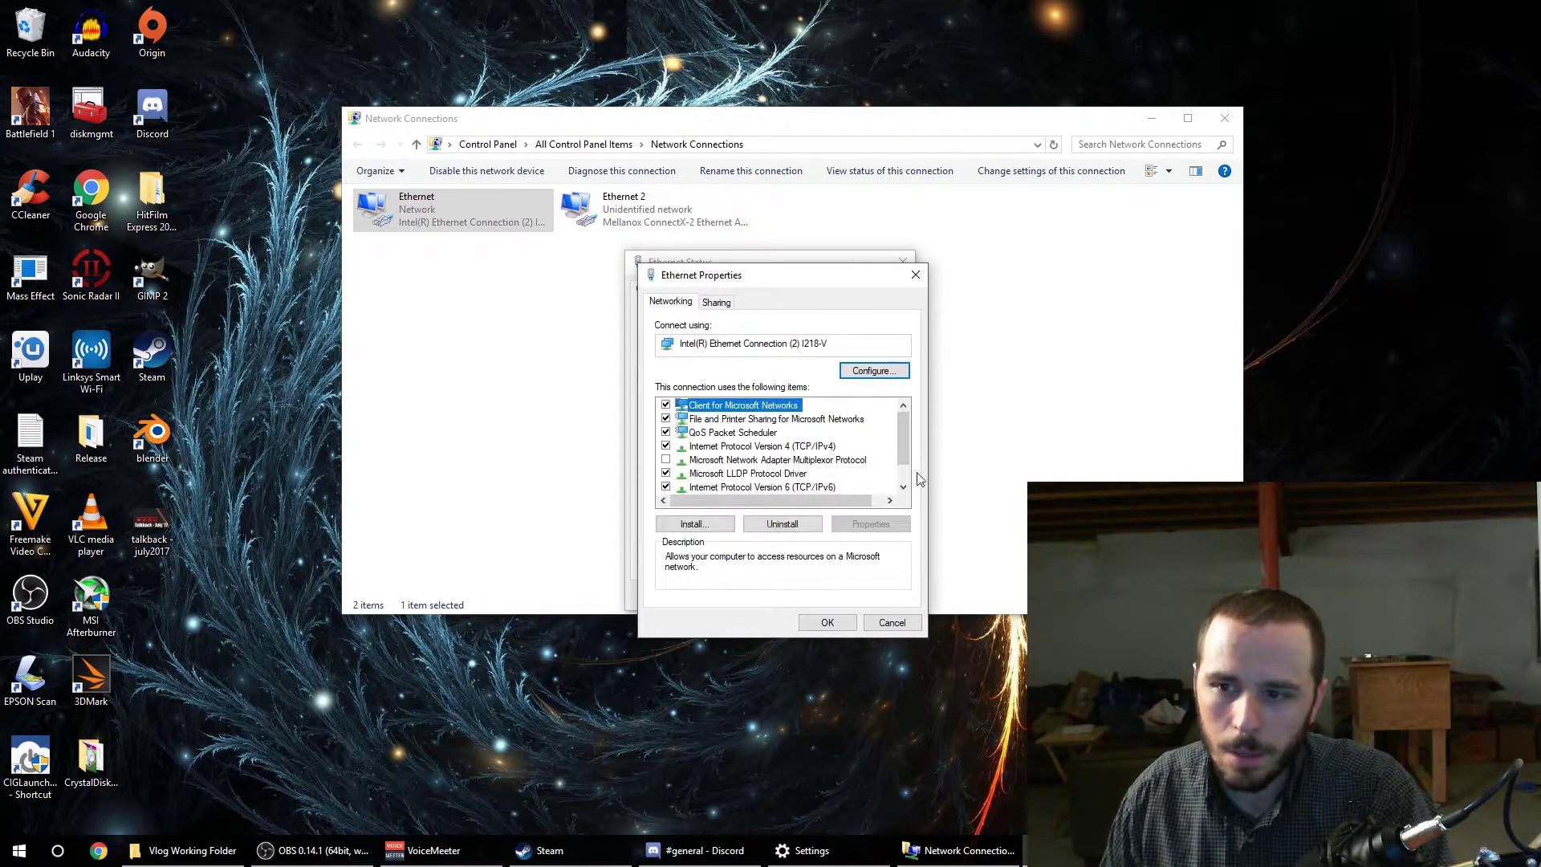
pyautogui.scroll(-1, 907, 458)
pyautogui.scroll(1, 907, 457)
# Uncheck Automatic metric in Ethernet's advanced IPv4 settings, confirm all dialogs, and close its status
pyautogui.doubleClick(822, 447)
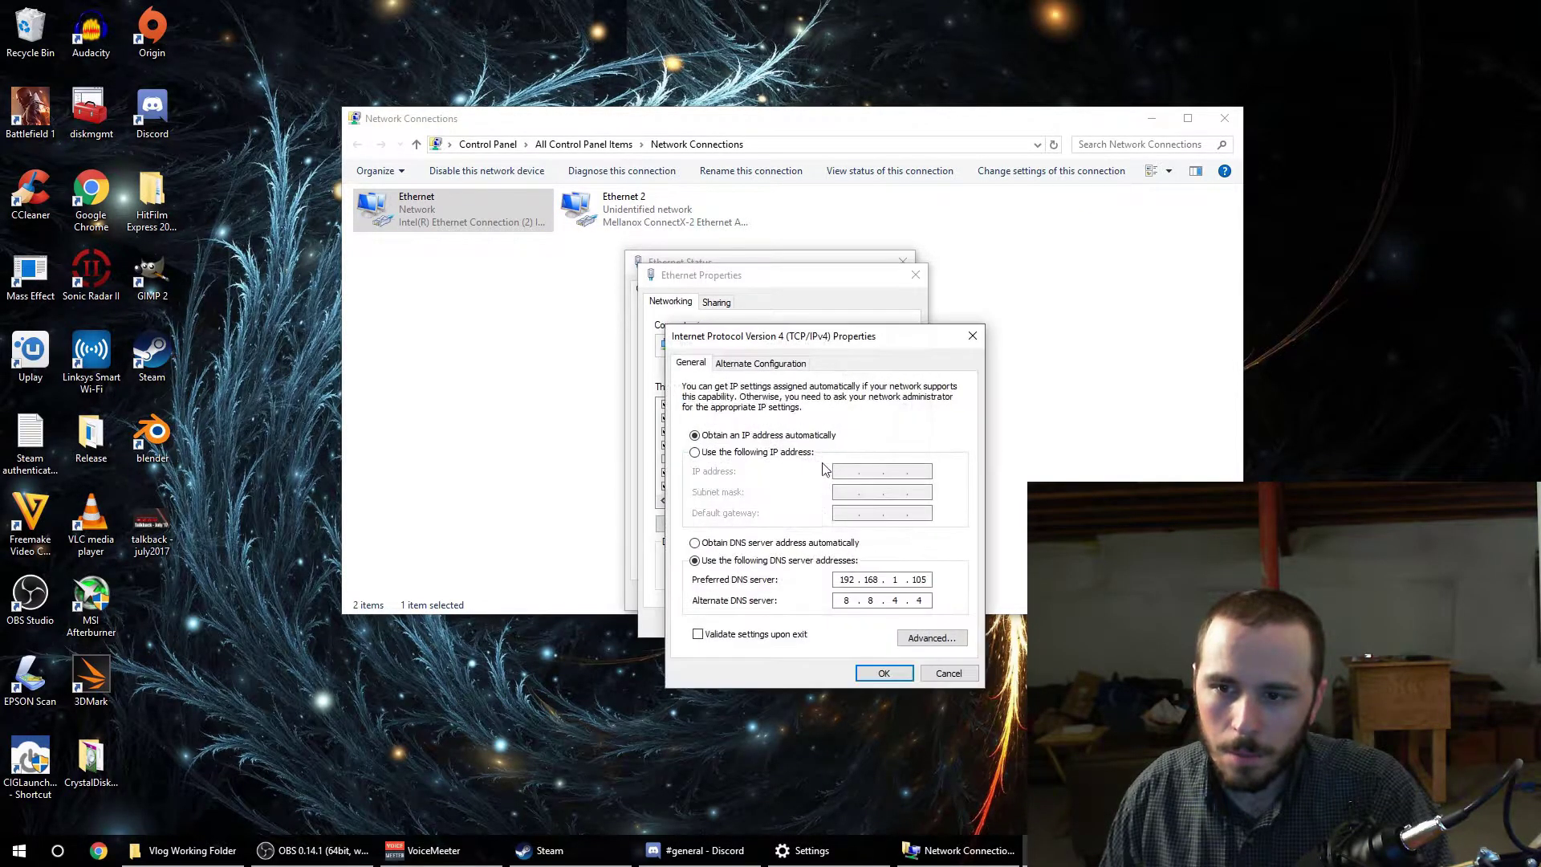
pyautogui.click(933, 640)
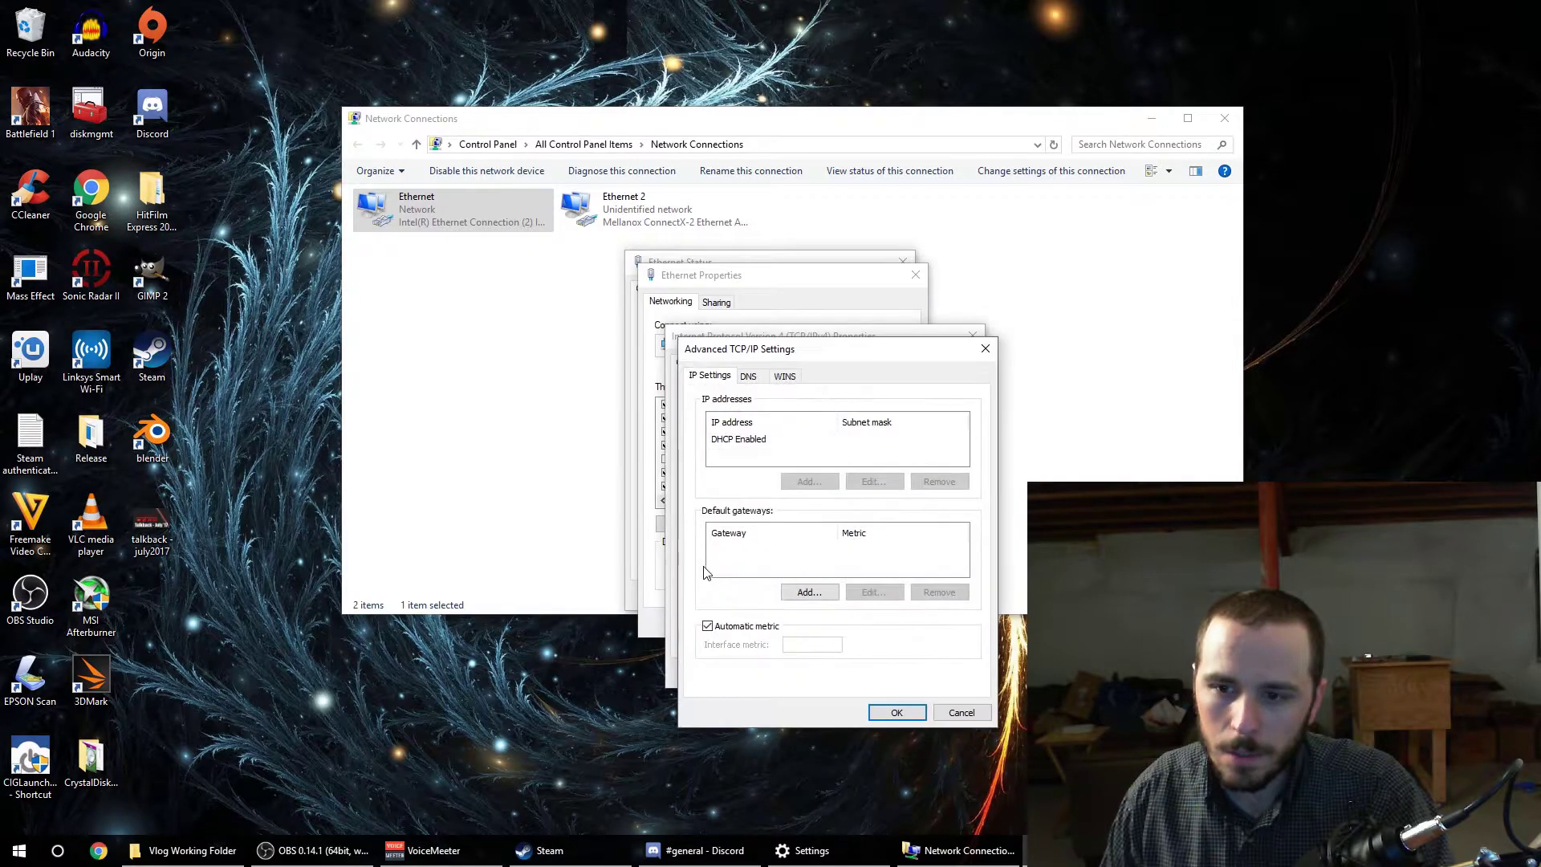
pyautogui.click(708, 627)
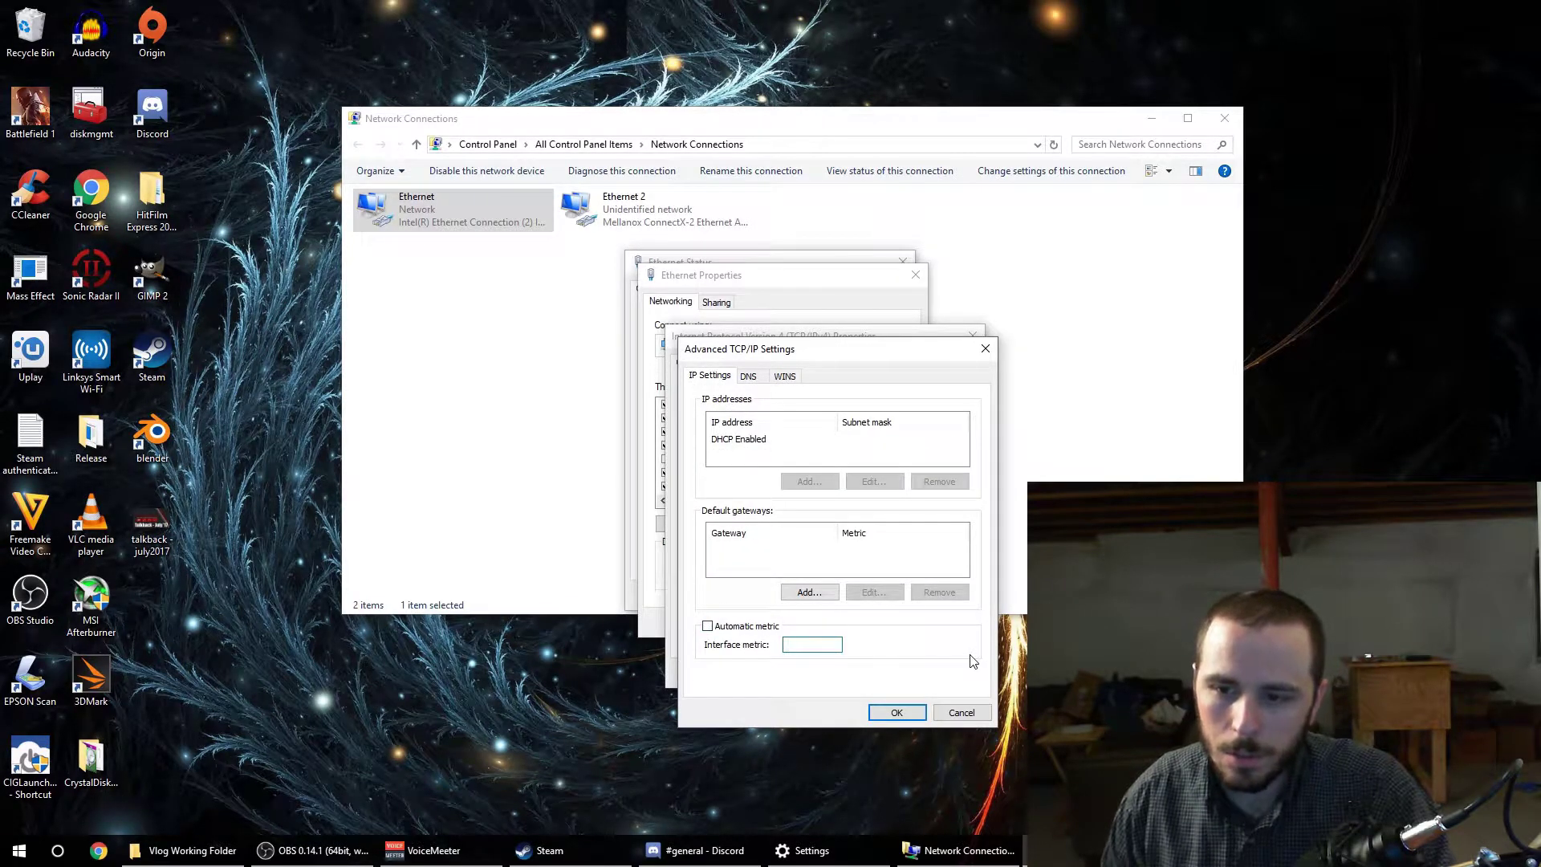
pyautogui.click(891, 713)
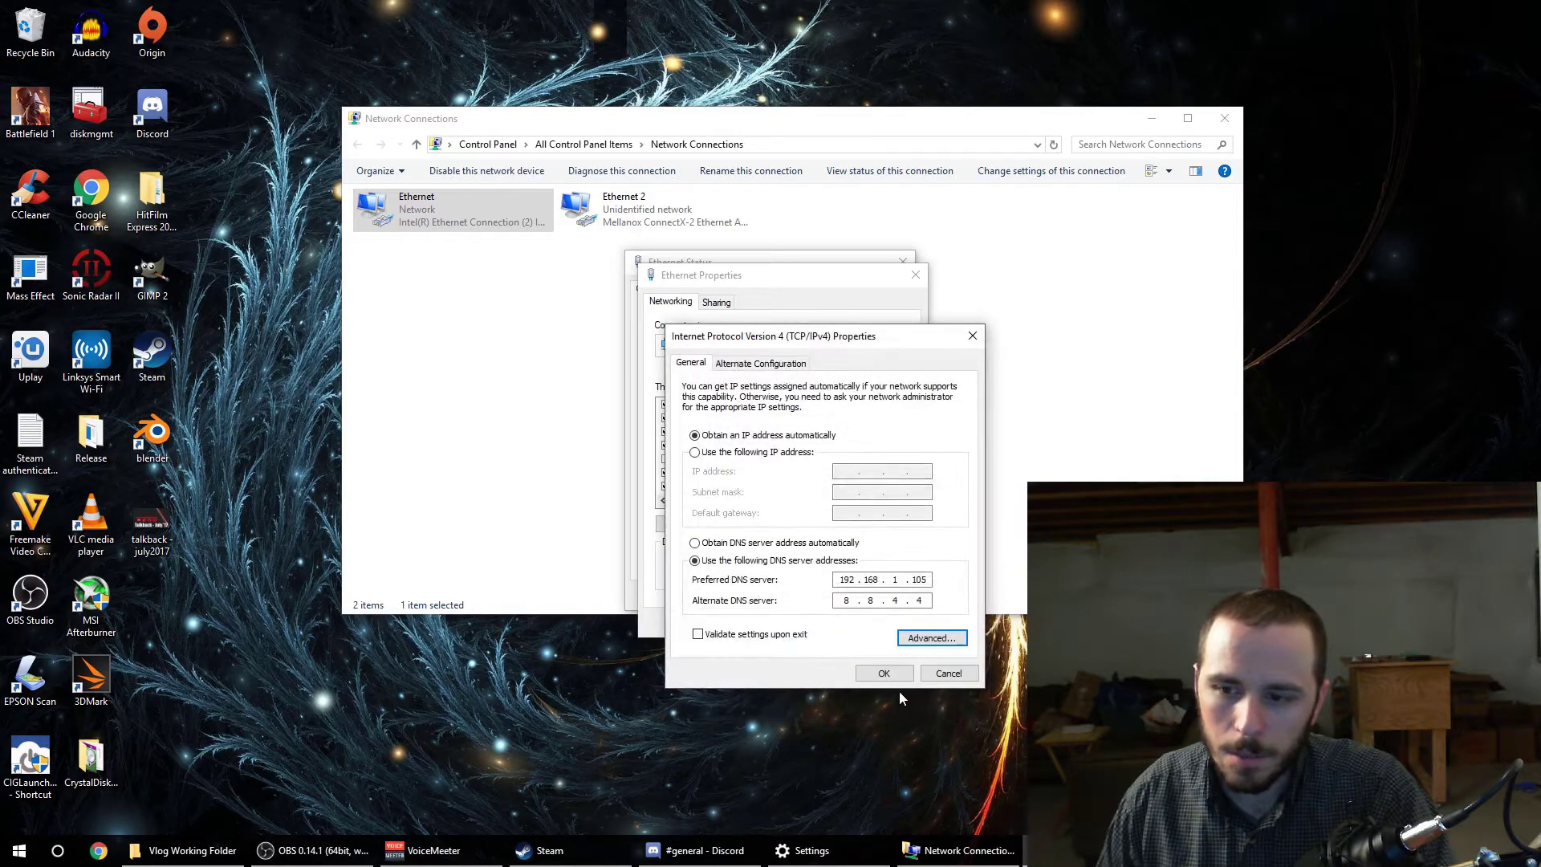
pyautogui.click(883, 674)
pyautogui.click(828, 623)
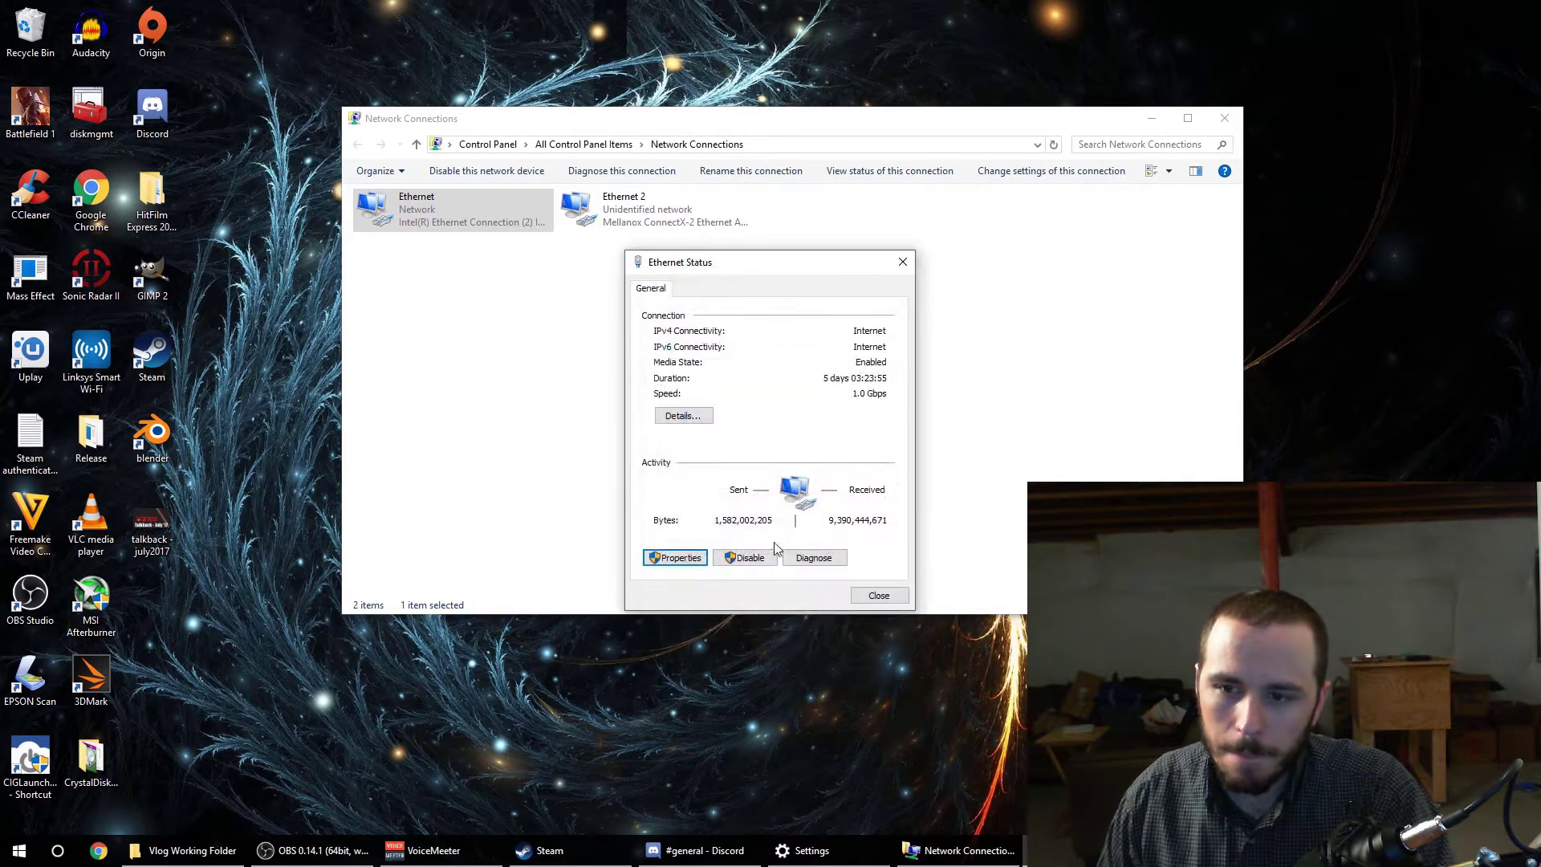
pyautogui.click(876, 597)
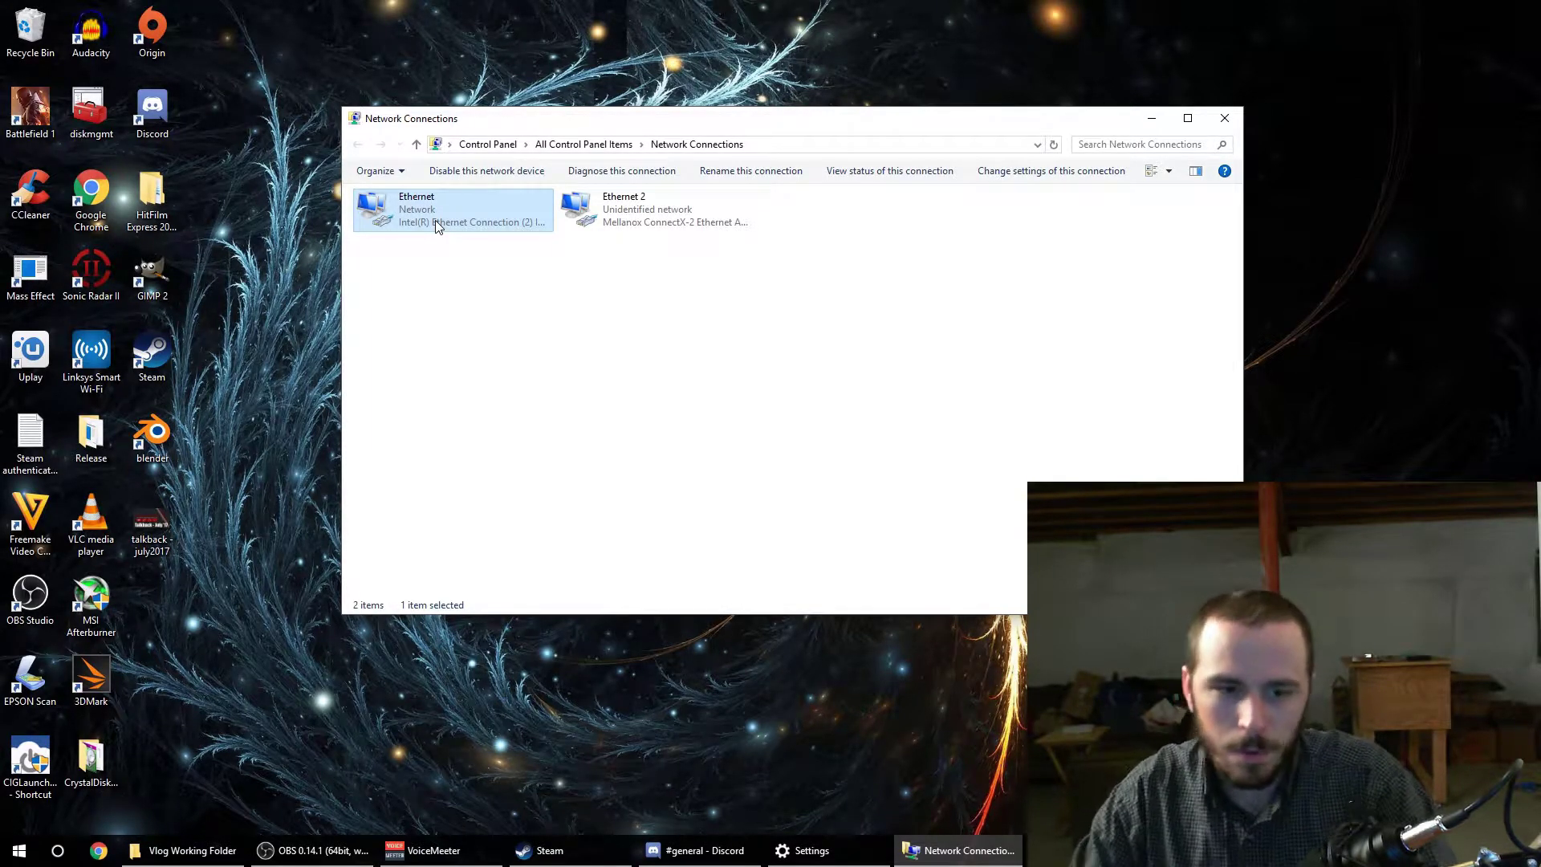
pyautogui.click(186, 850)
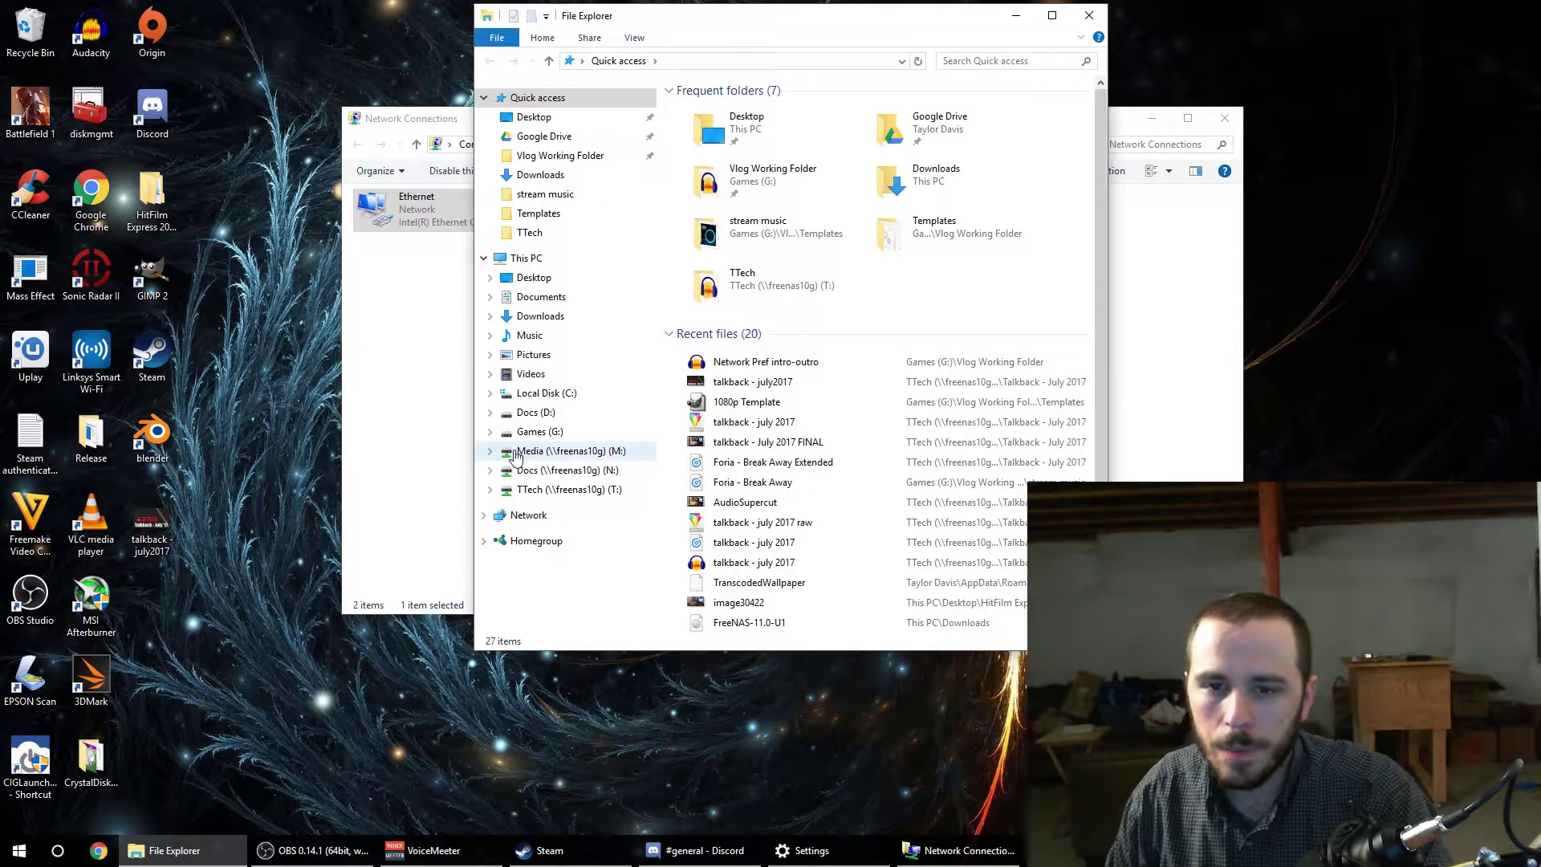
# Choose Map network drive from This PC's context menu, with Z: preselected
pyautogui.rightClick(527, 259)
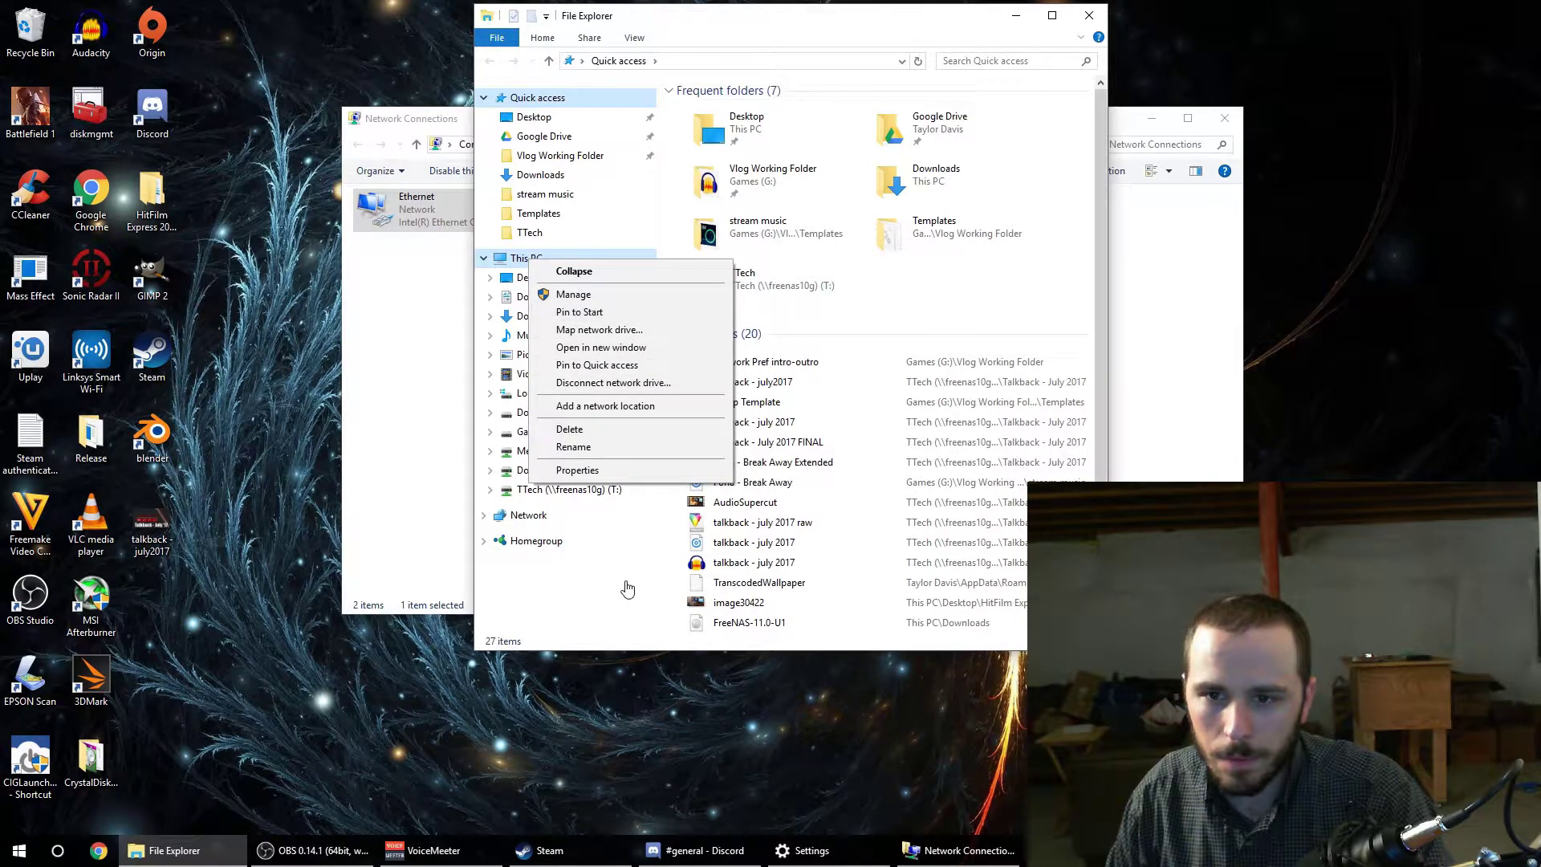
pyautogui.click(614, 330)
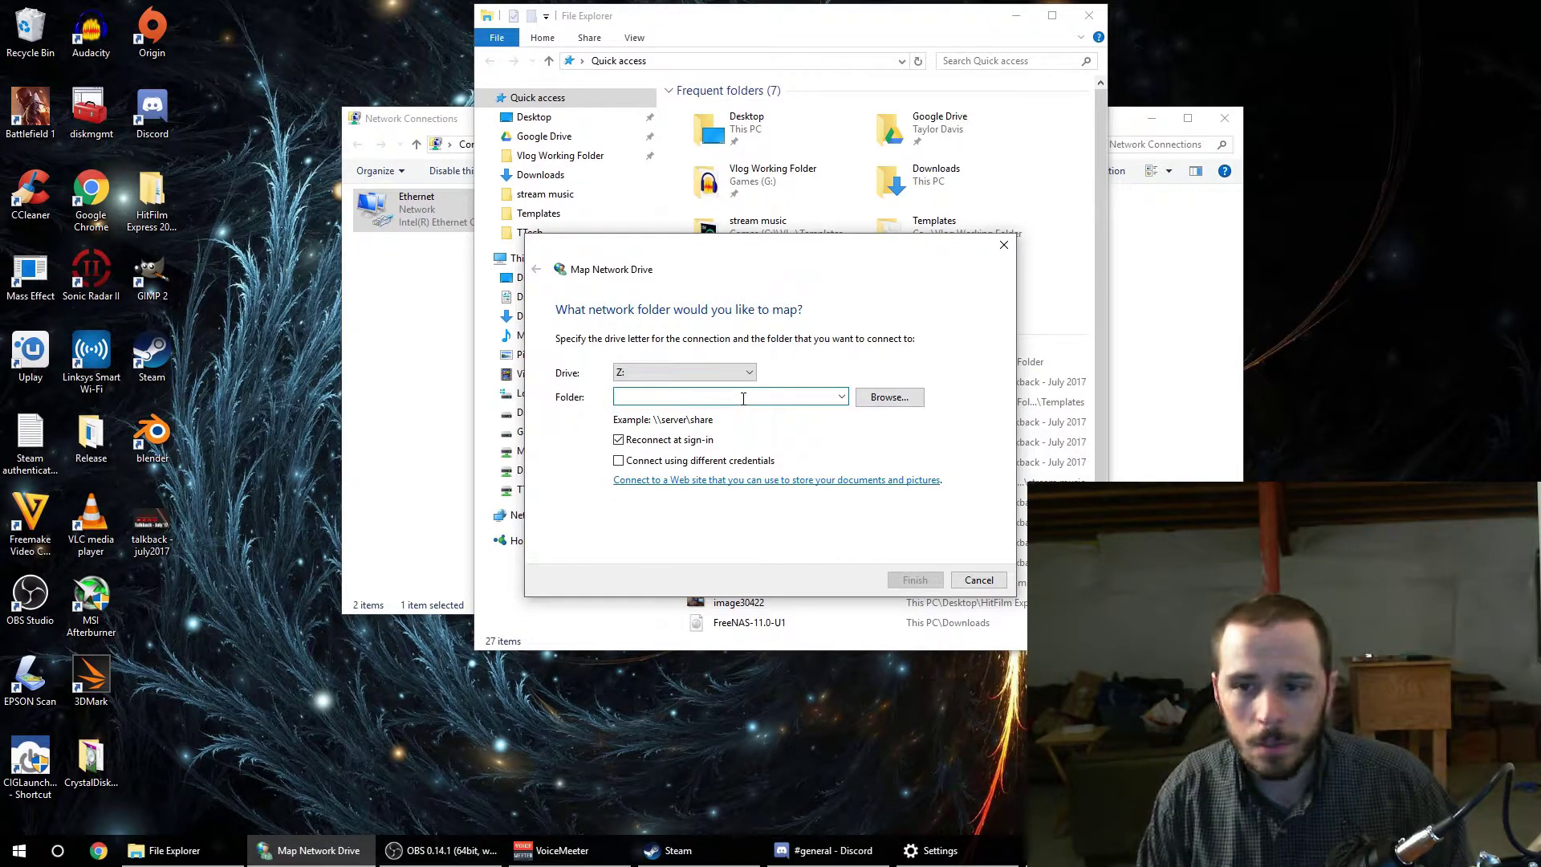
# Map \\192.168.200.1\Ttech as drive Z:, completing the share name after the first error
pyautogui.write('\\\\19')
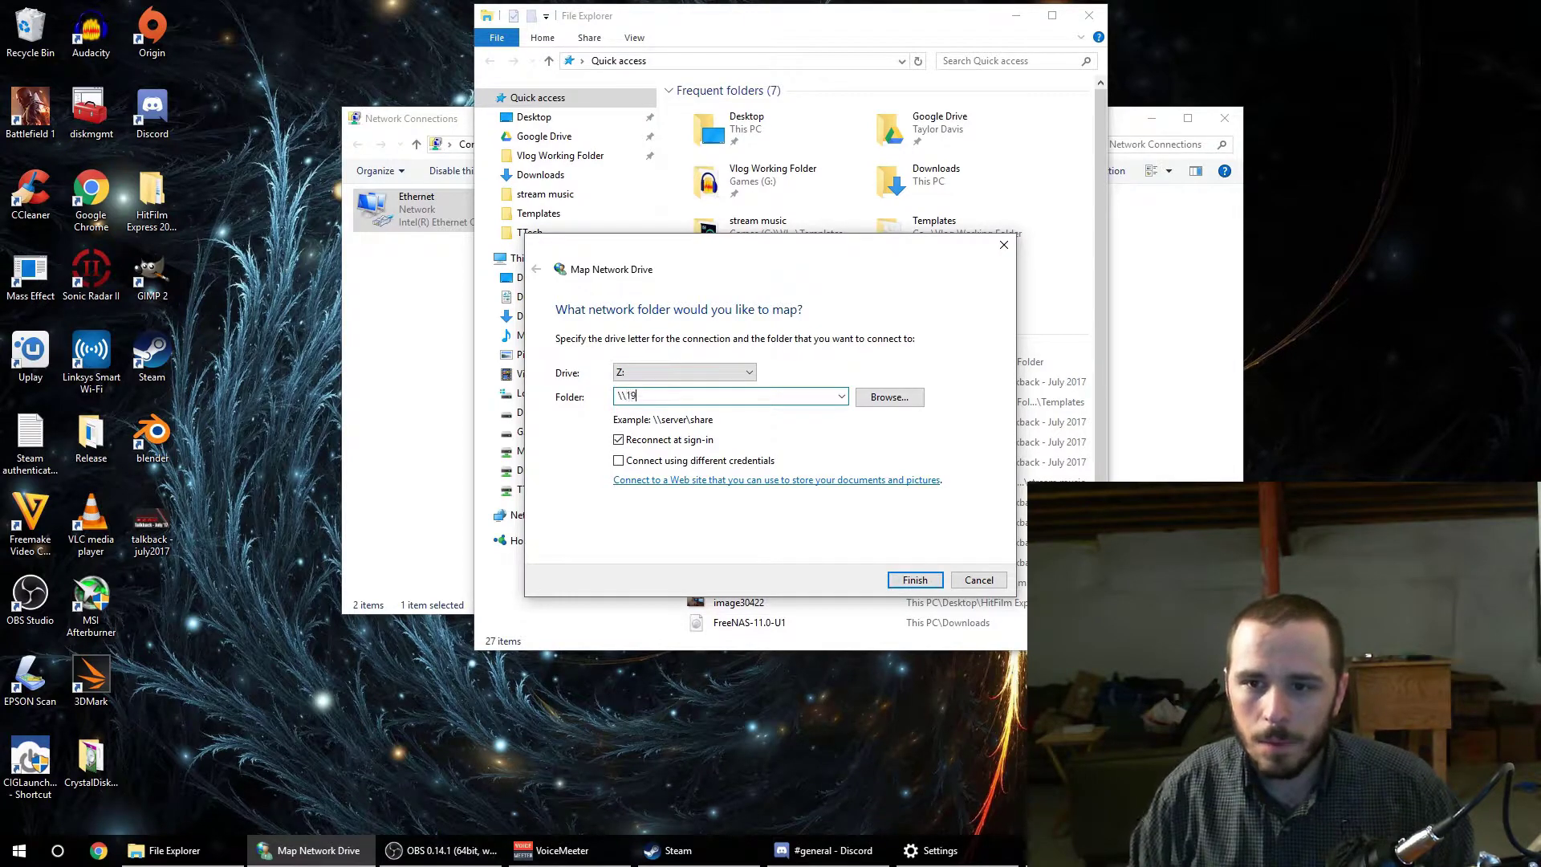
pyautogui.write('2.168.')
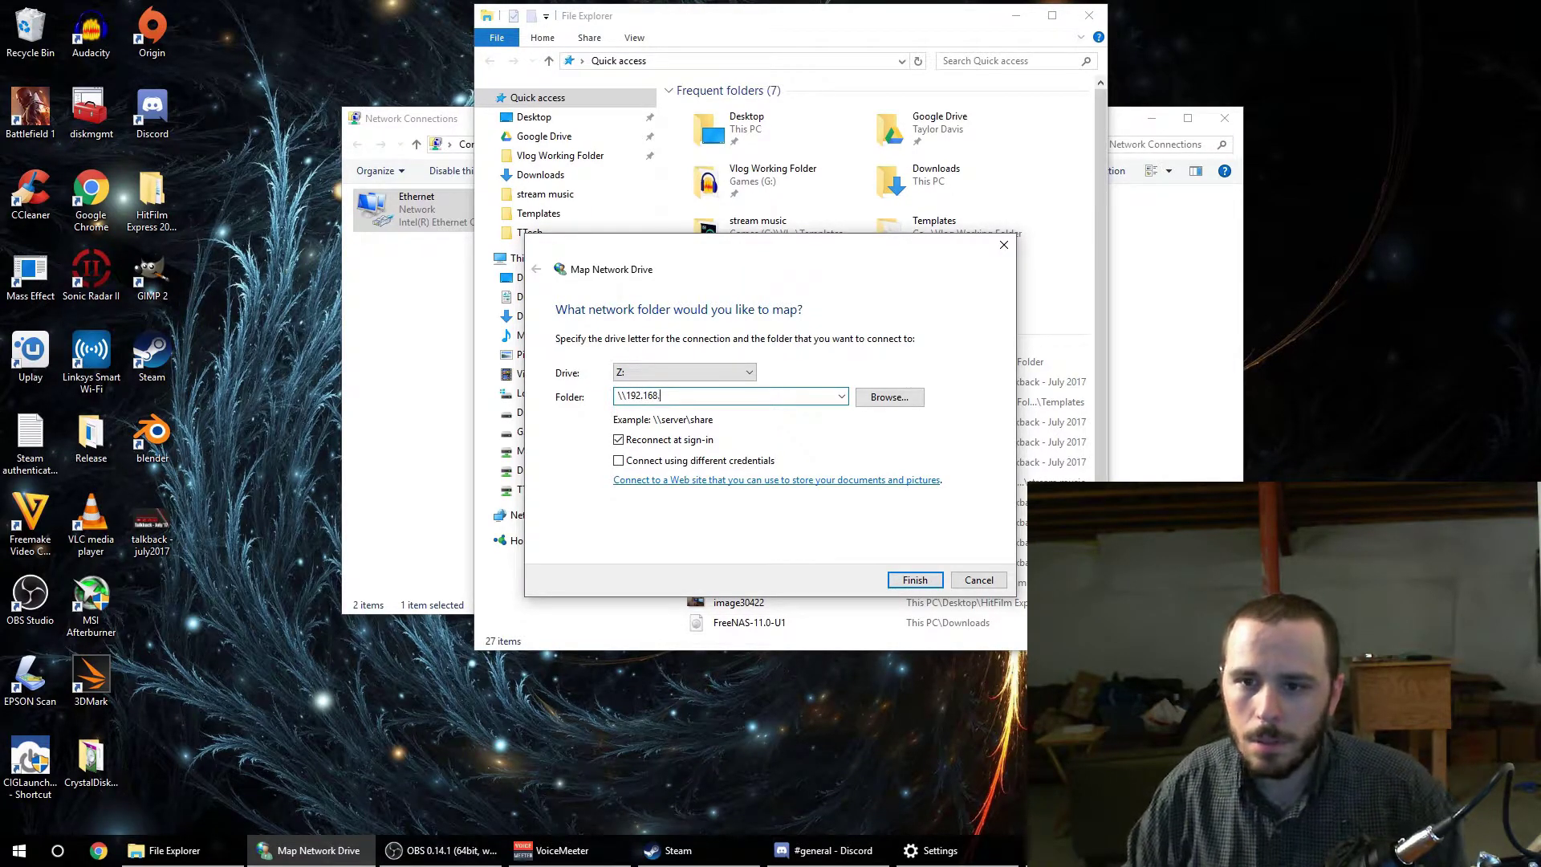
pyautogui.write('200.1')
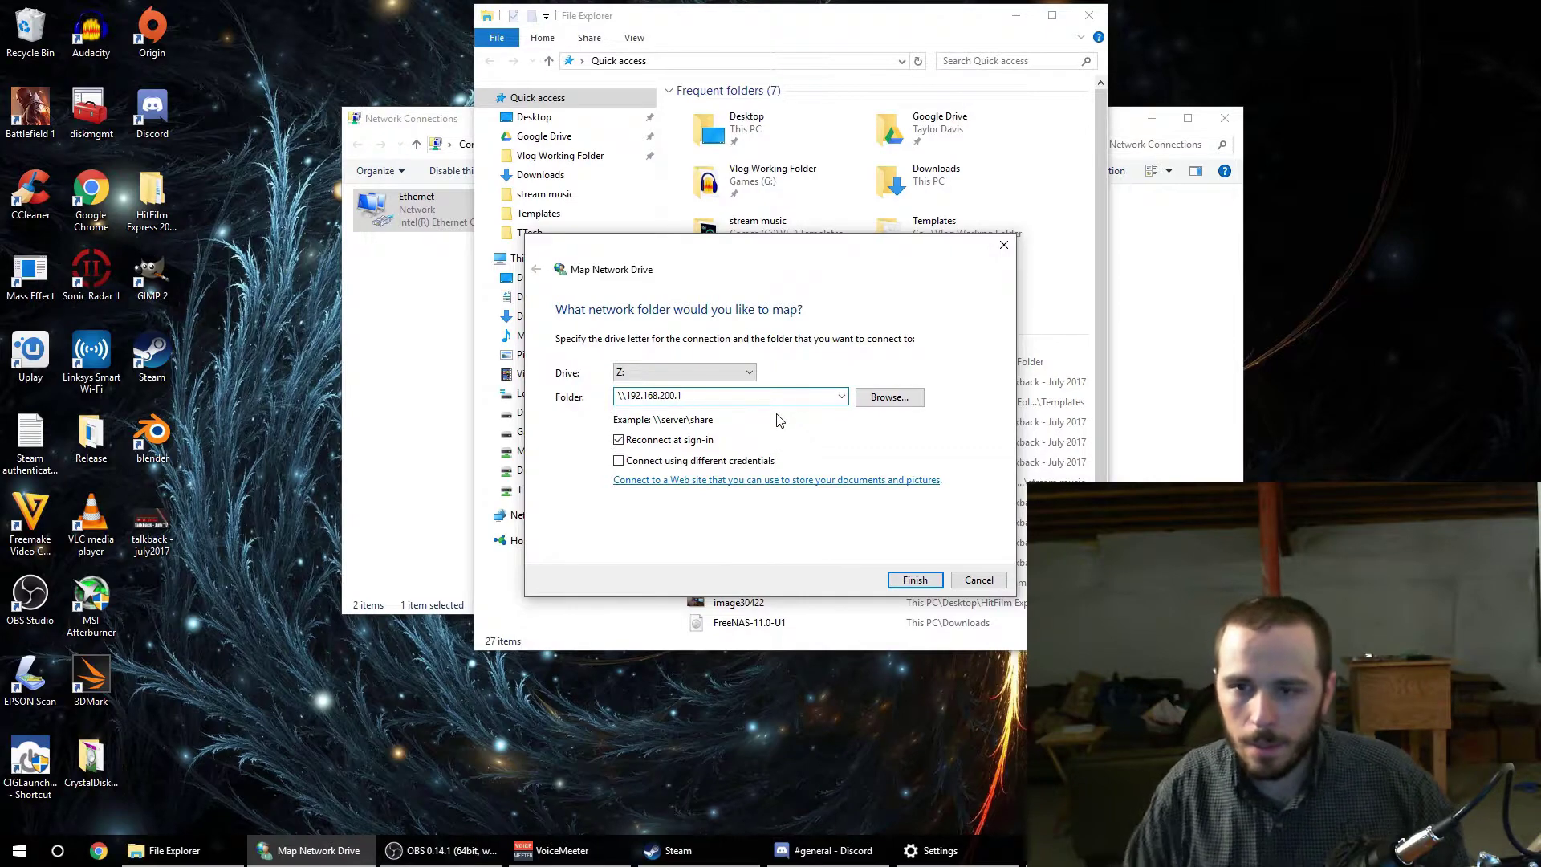
pyautogui.write('\\')
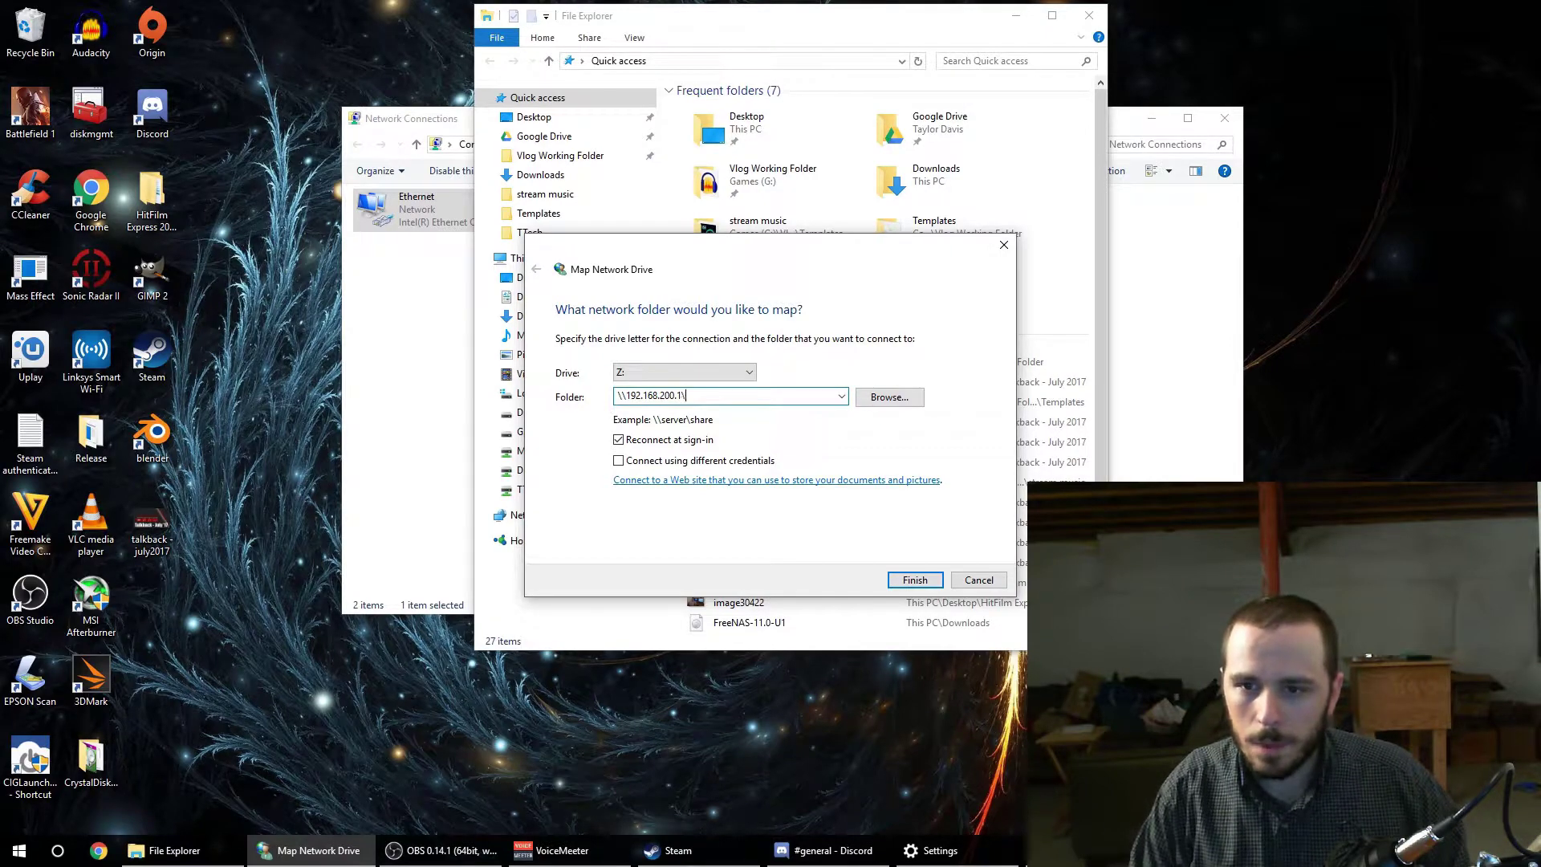
pyautogui.click(915, 580)
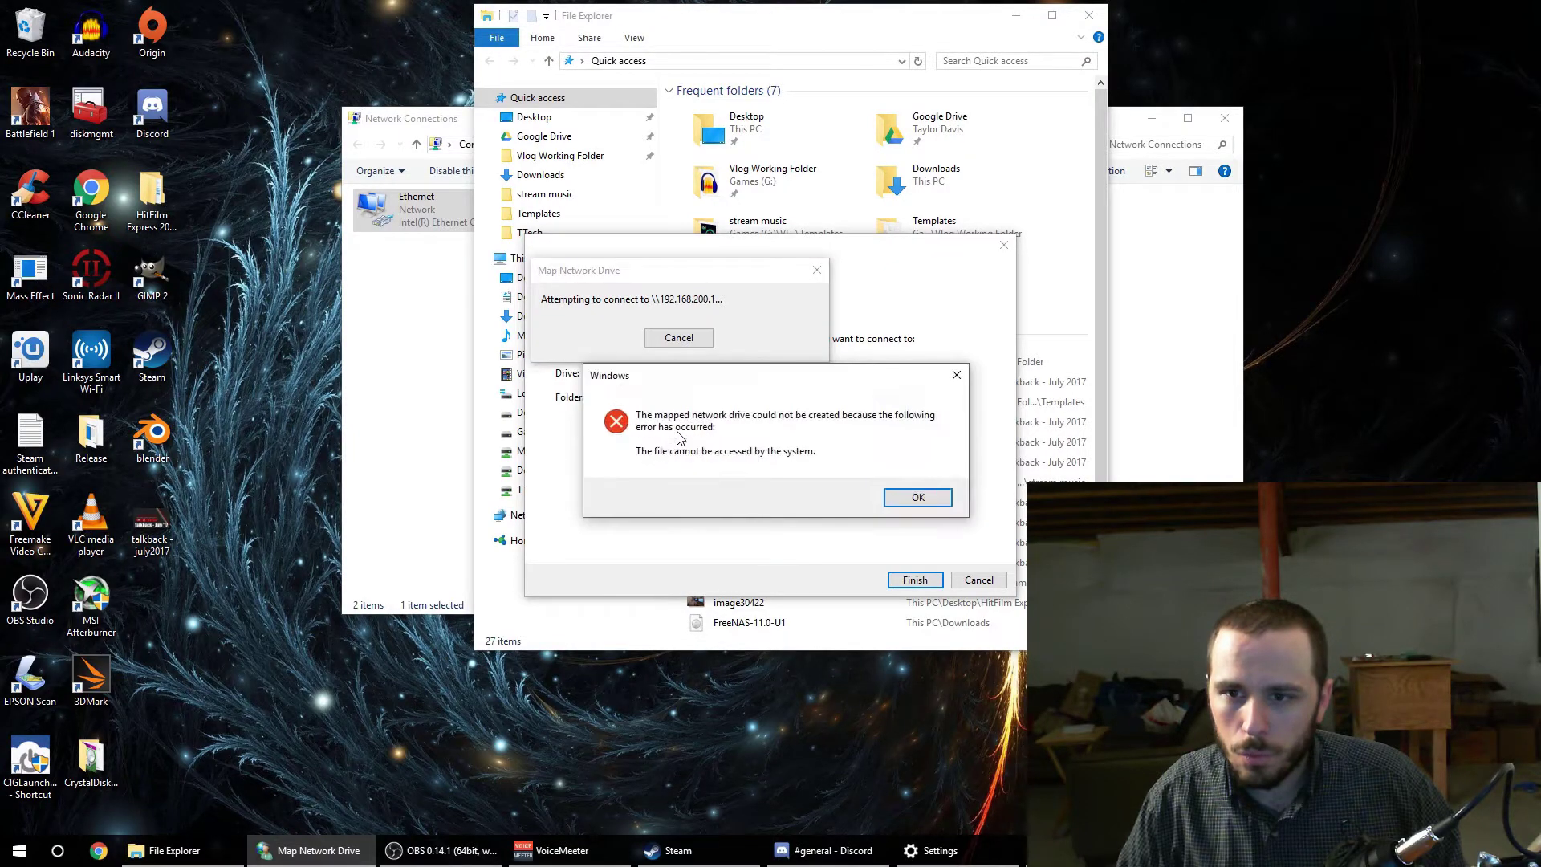
pyautogui.click(917, 498)
pyautogui.click(727, 398)
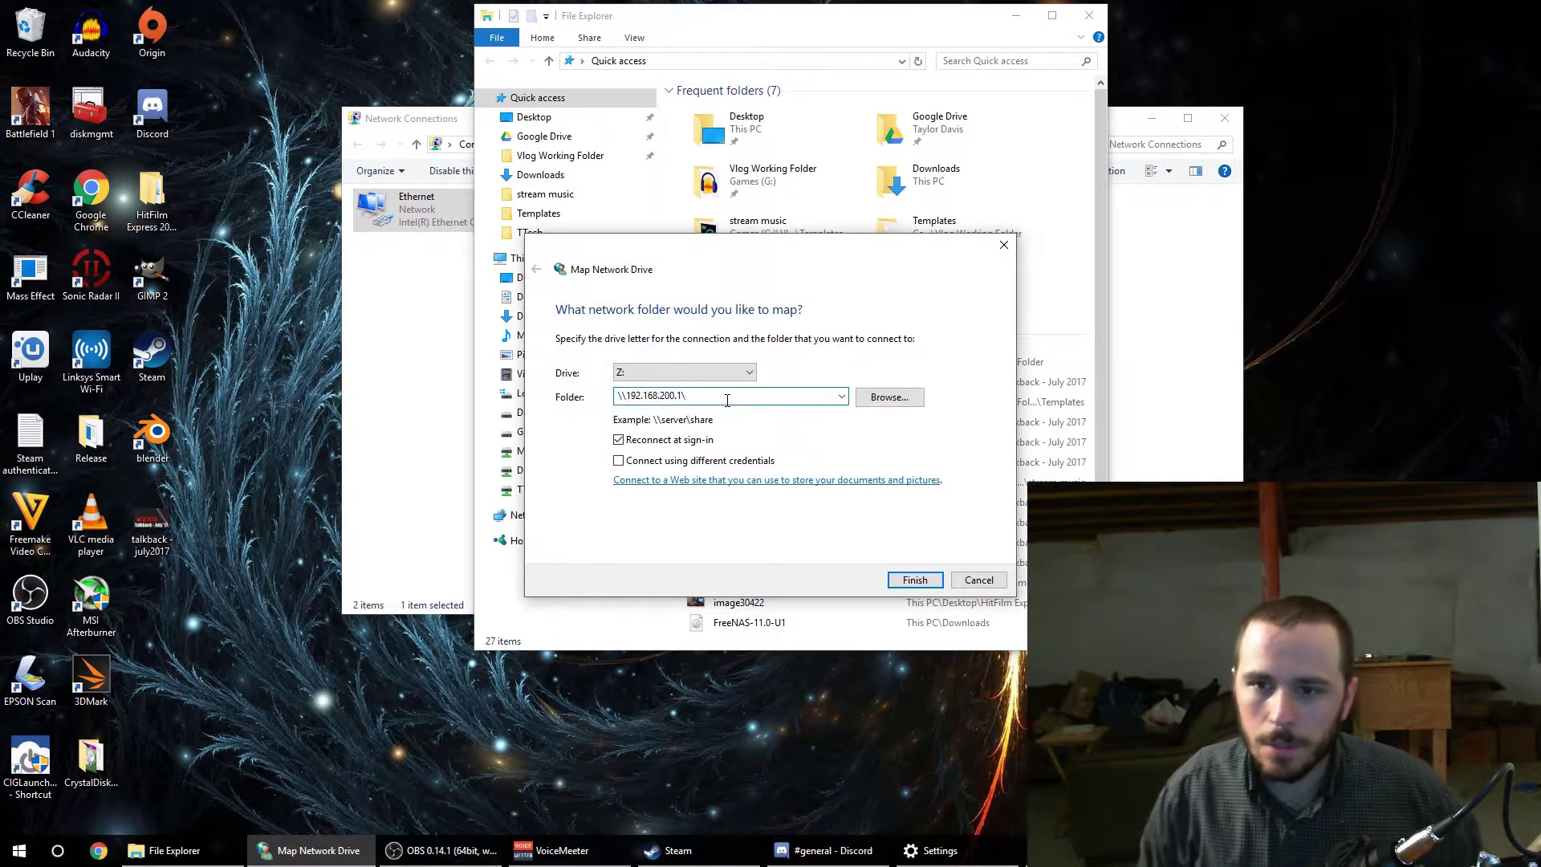
pyautogui.write('Tt')
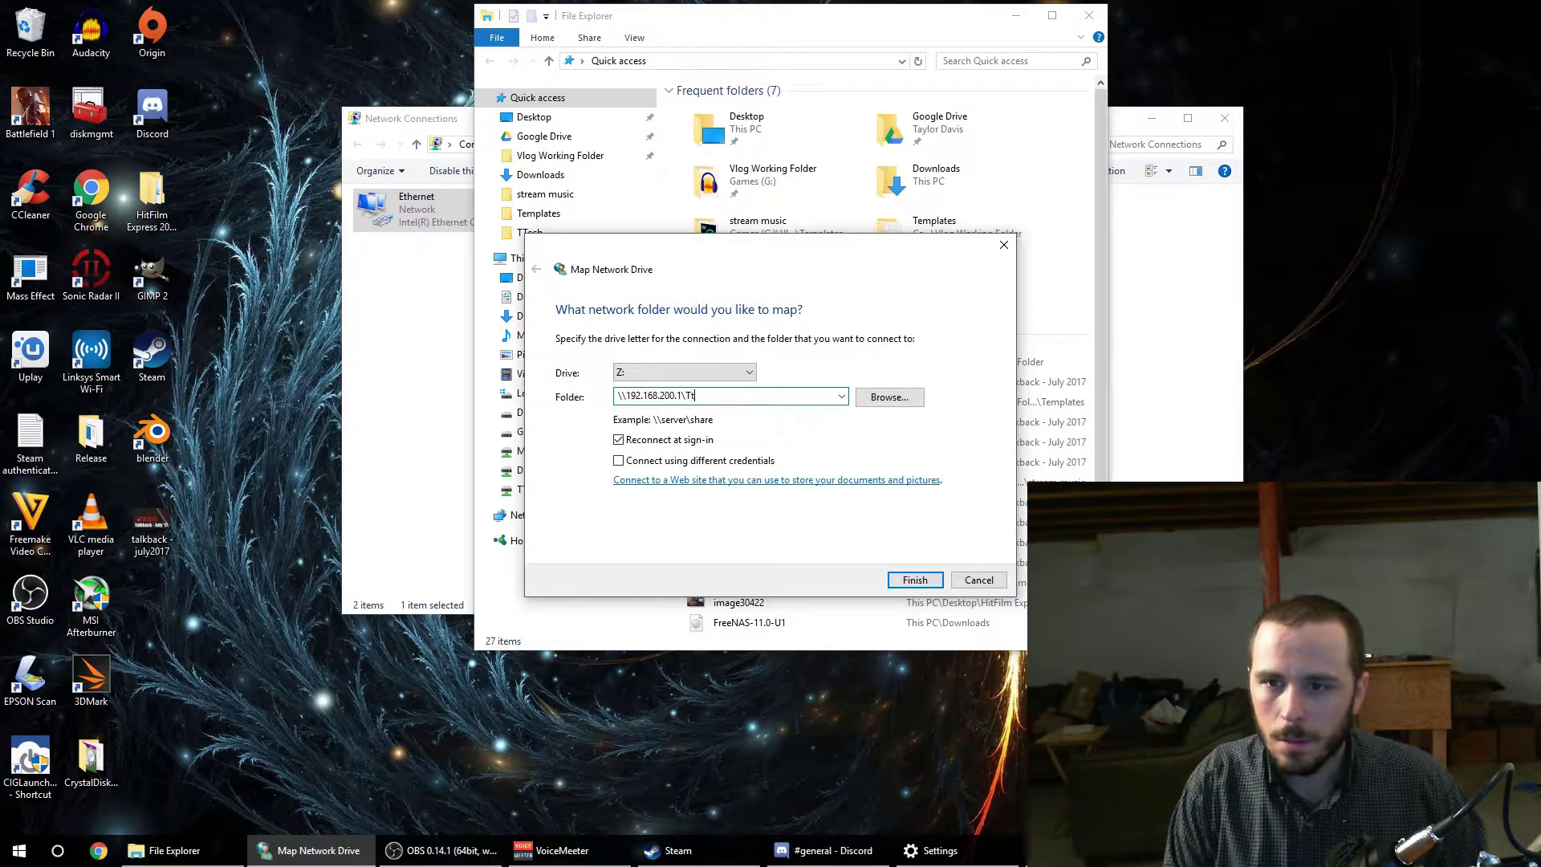
pyautogui.write('ech')
pyautogui.click(919, 580)
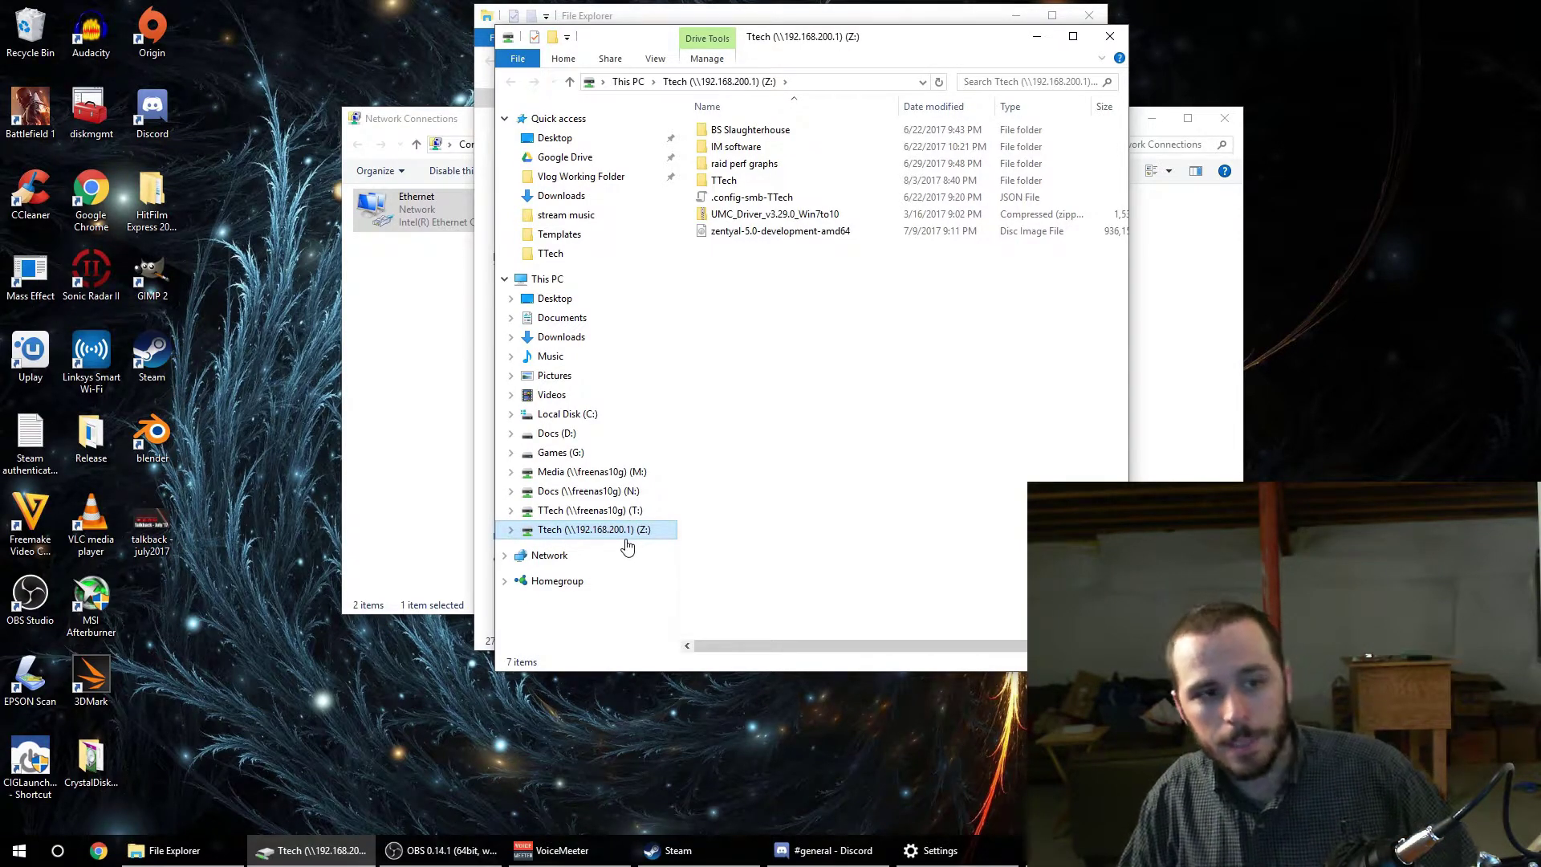
# Check the new Ttech Z: drive's context menu, then bring up This PC's menu again
pyautogui.rightClick(608, 545)
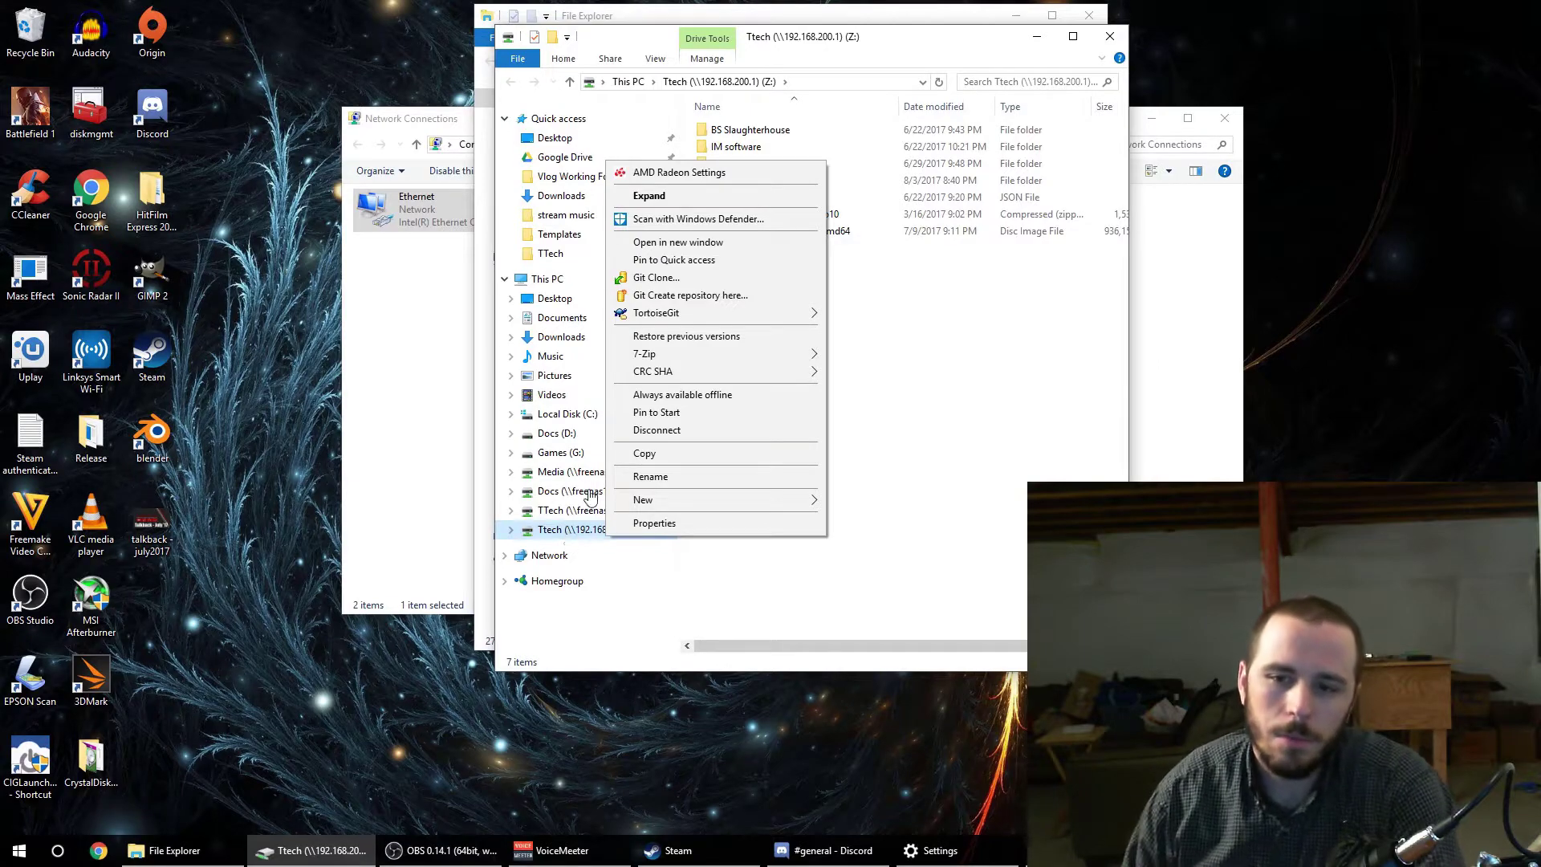
pyautogui.click(604, 634)
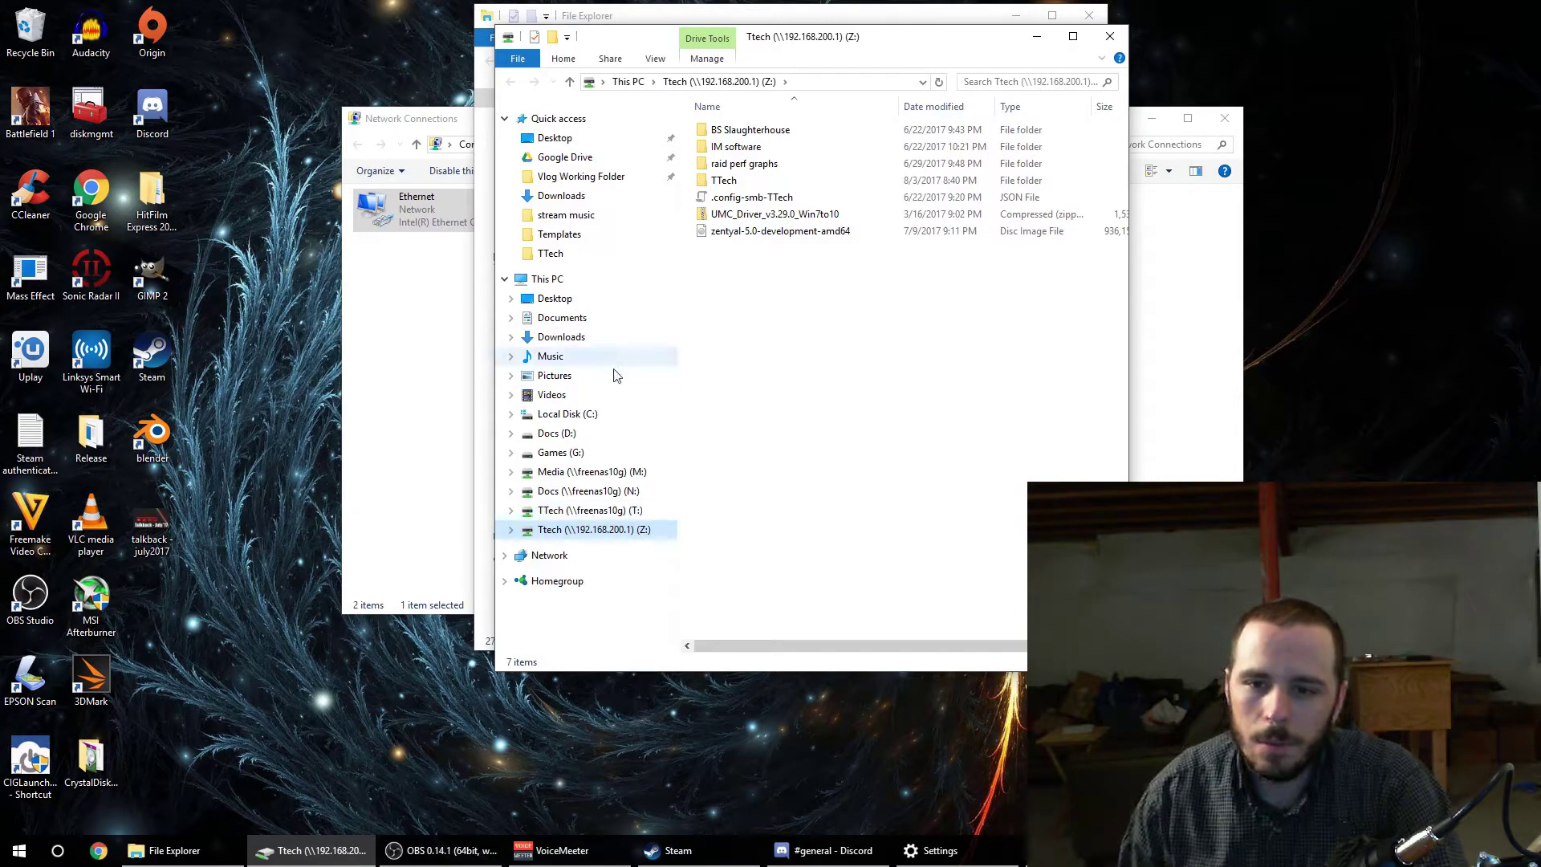
pyautogui.rightClick(556, 279)
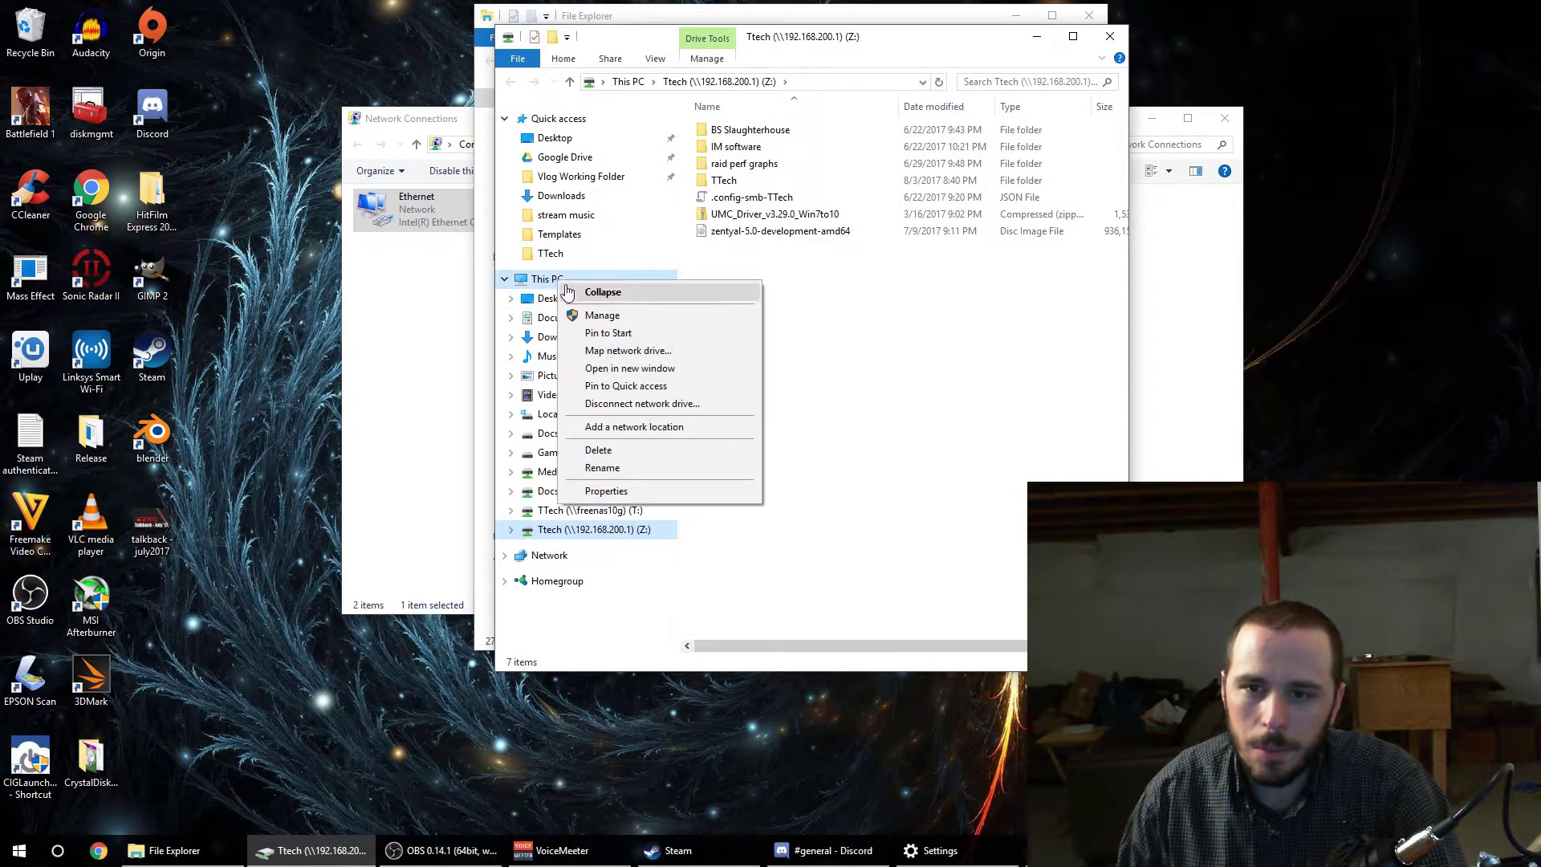
# Start mapping drive Y: with folder \\192.168.1.132\ and try to finish
pyautogui.click(665, 353)
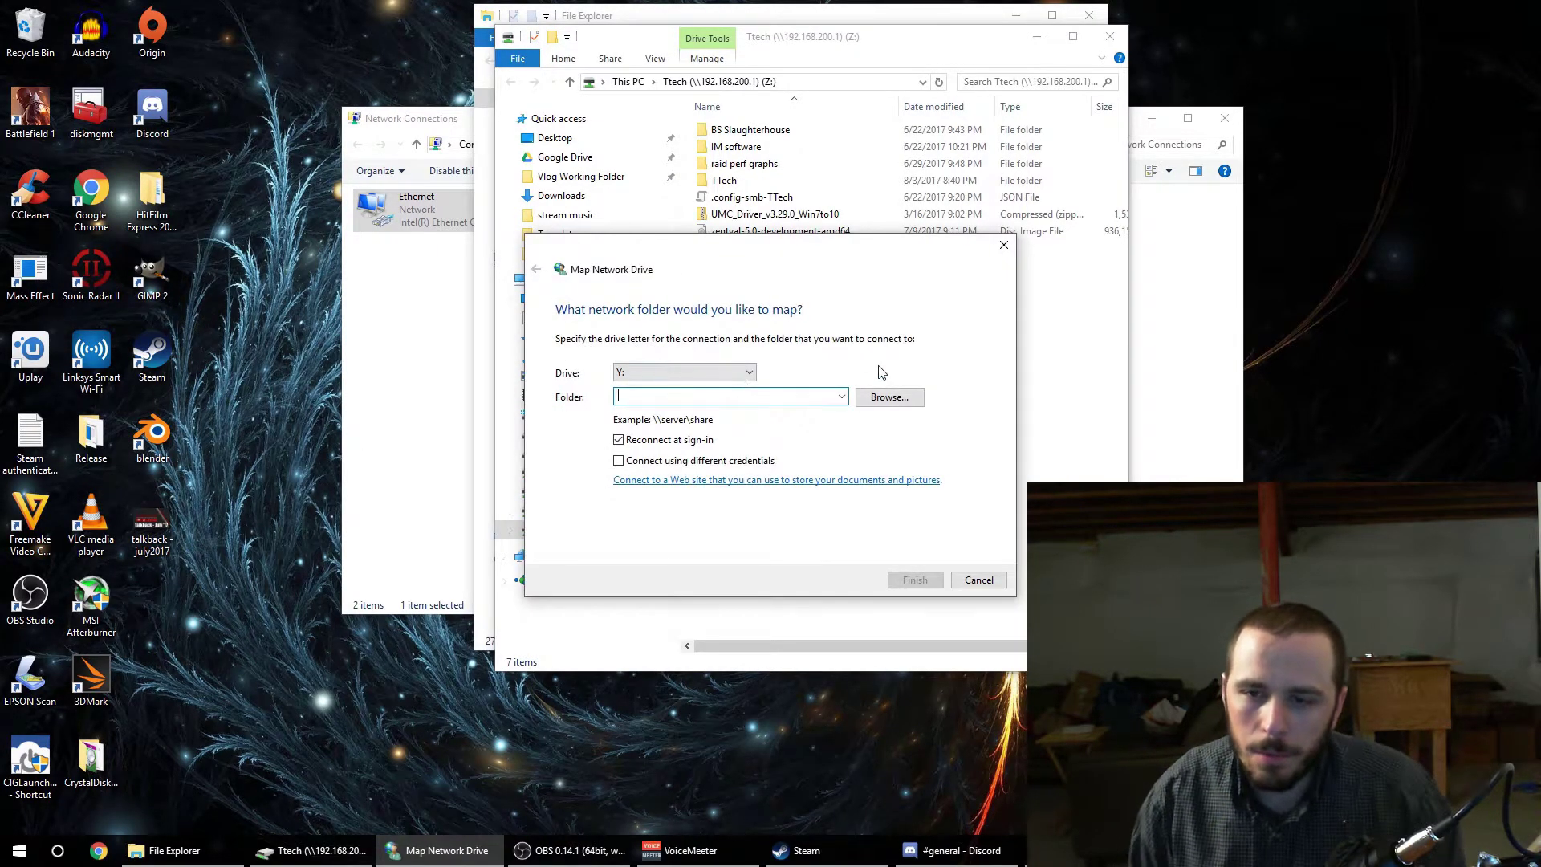
pyautogui.write('1')
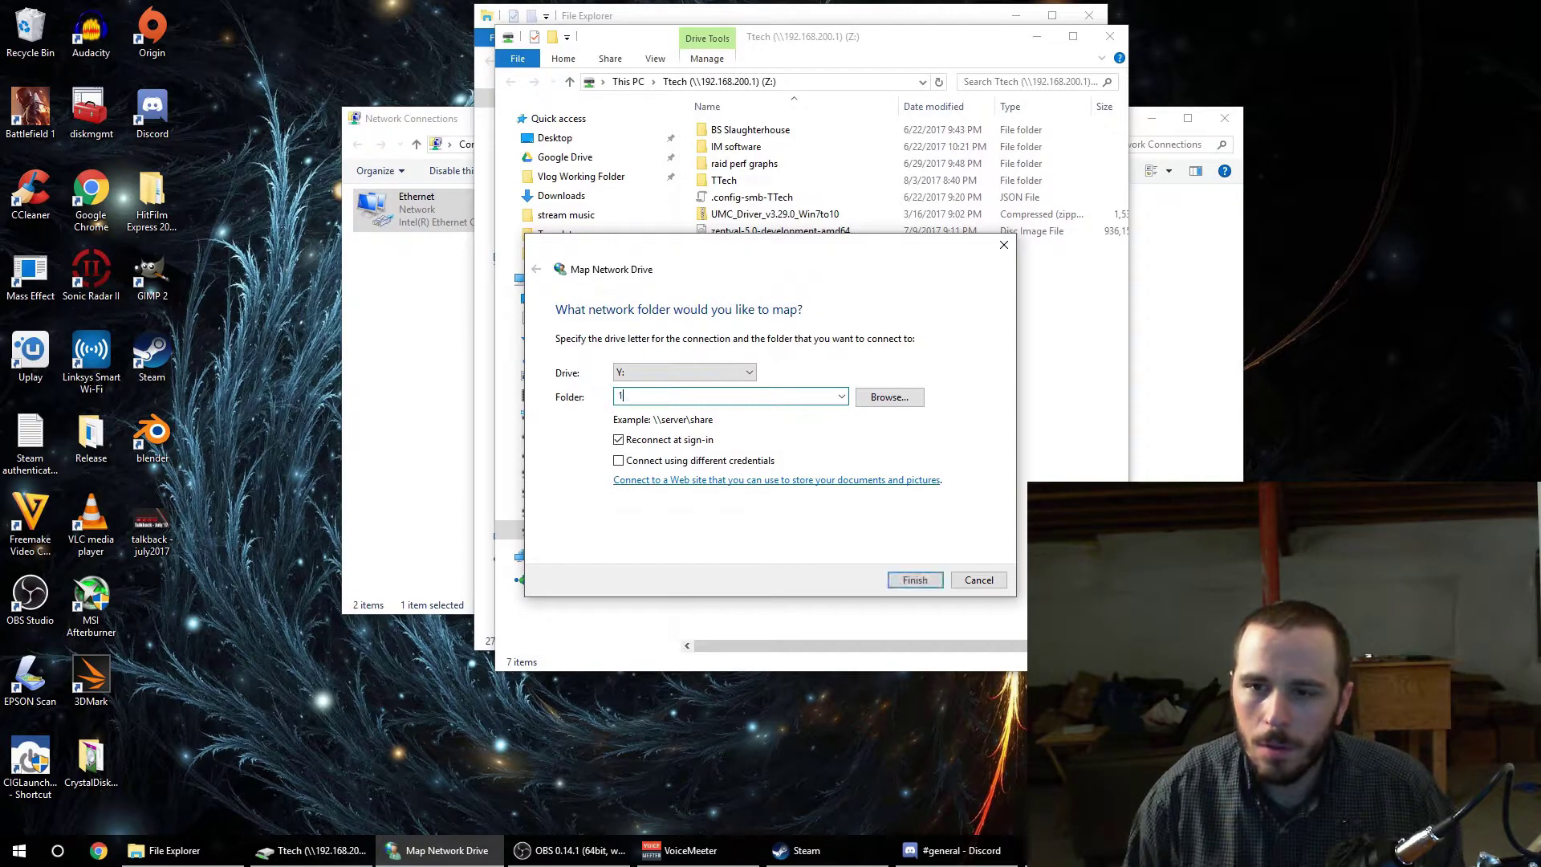
pyautogui.write('92.1')
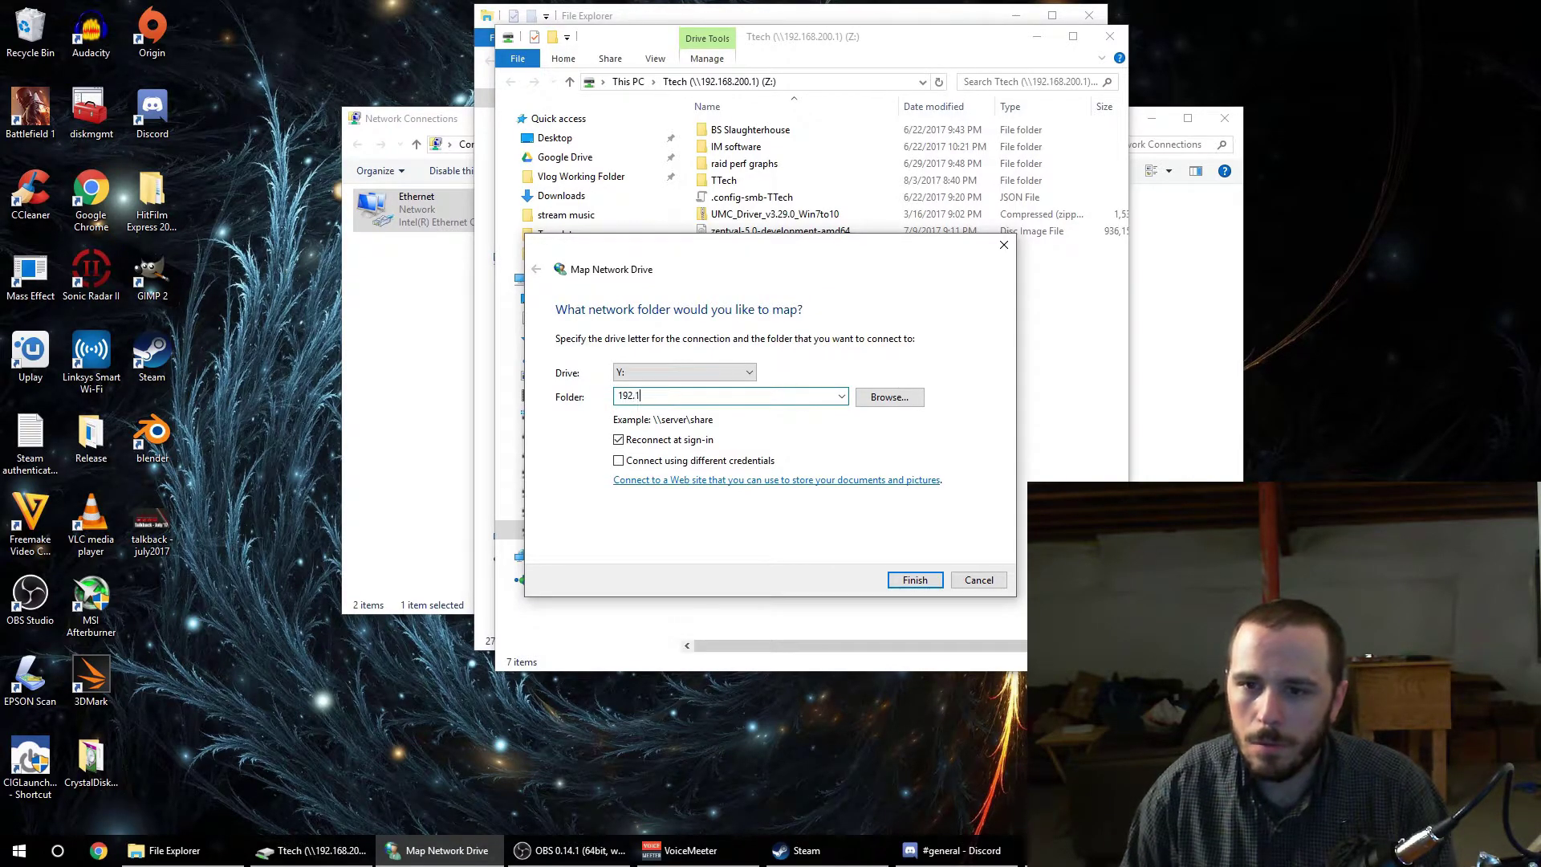
pyautogui.write('68.1')
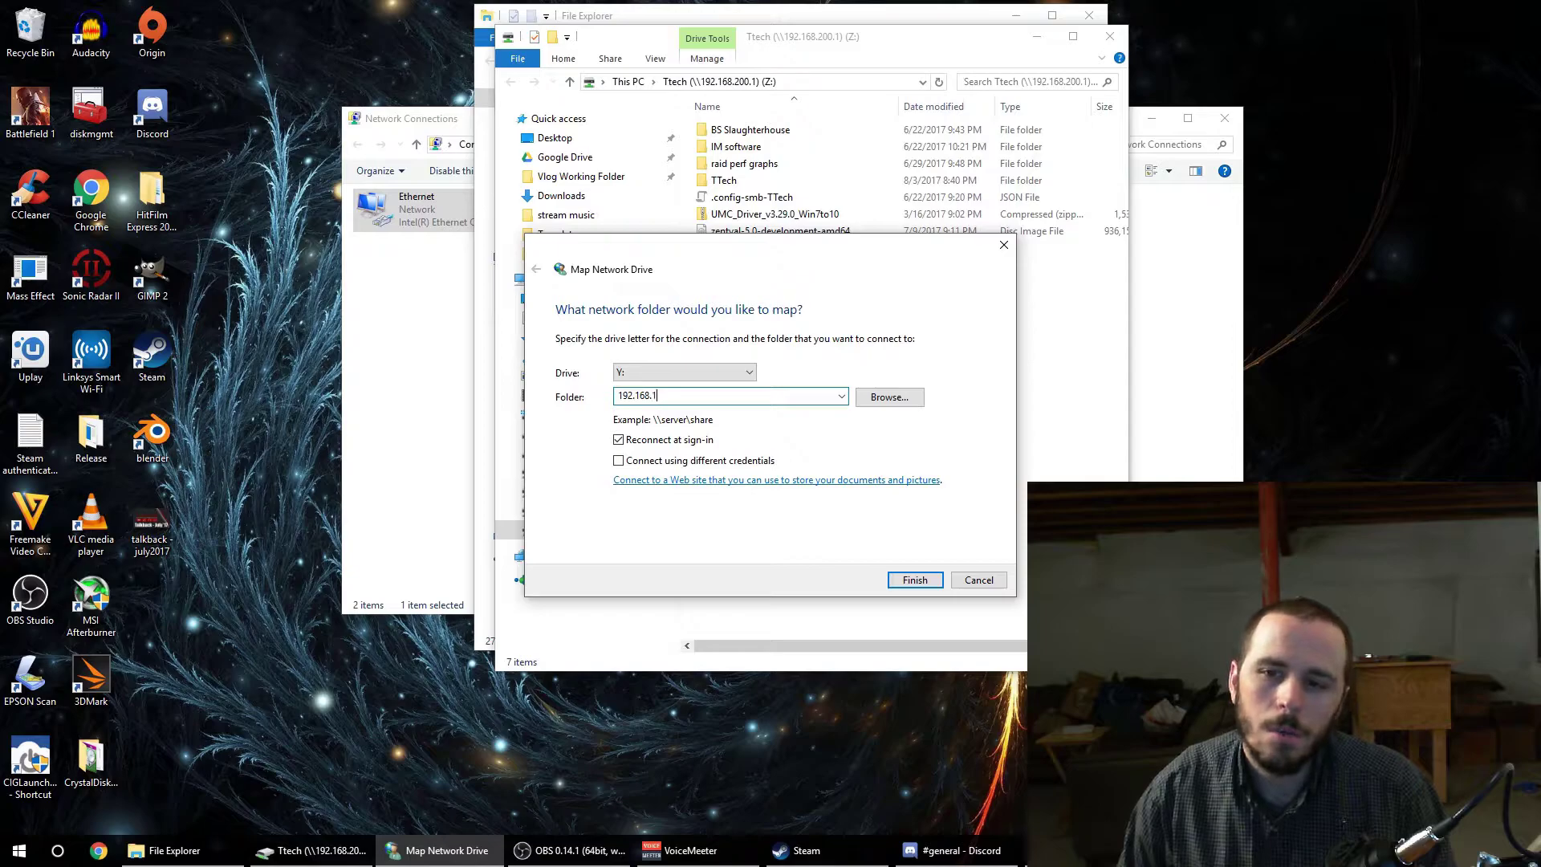
pyautogui.write('32.1')
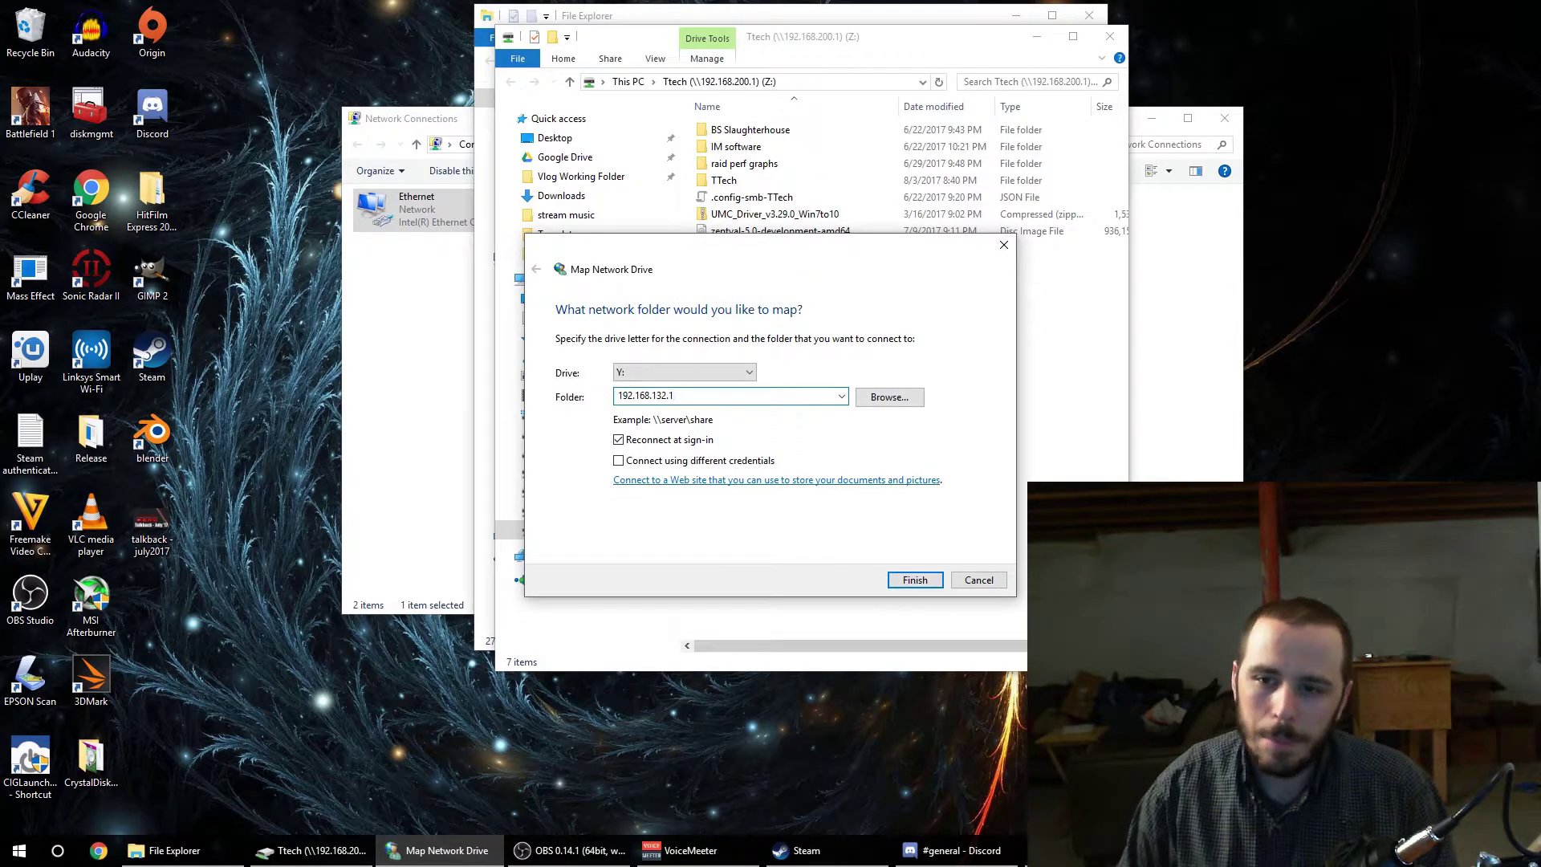
pyautogui.press('BackSpace')
pyautogui.press('BackSpace')
pyautogui.press('BackSpace')
pyautogui.press('BackSpace')
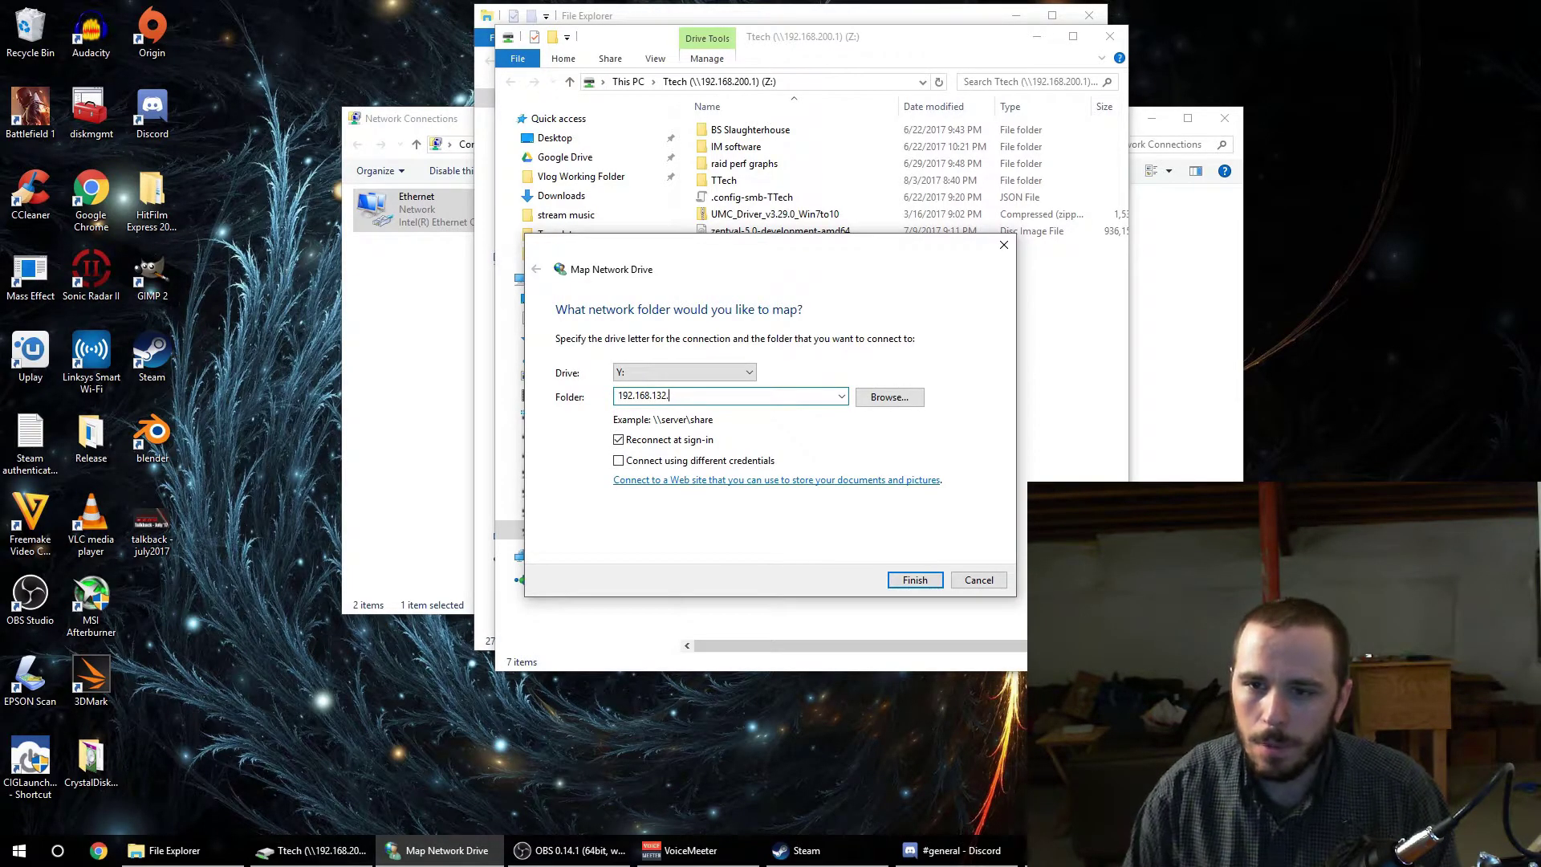
pyautogui.write('.132')
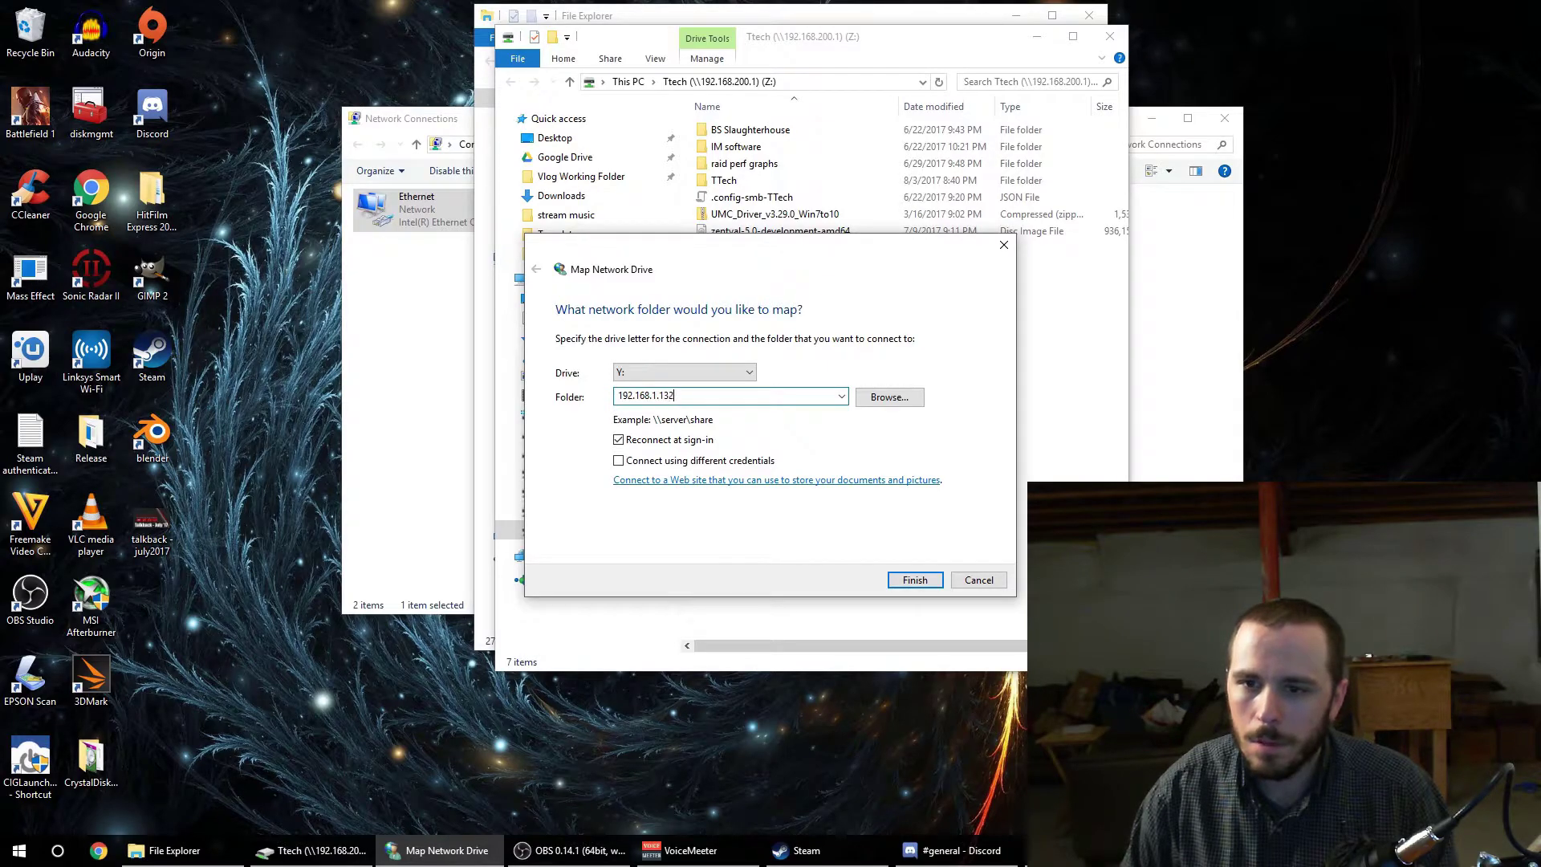
pyautogui.write('\\\\')
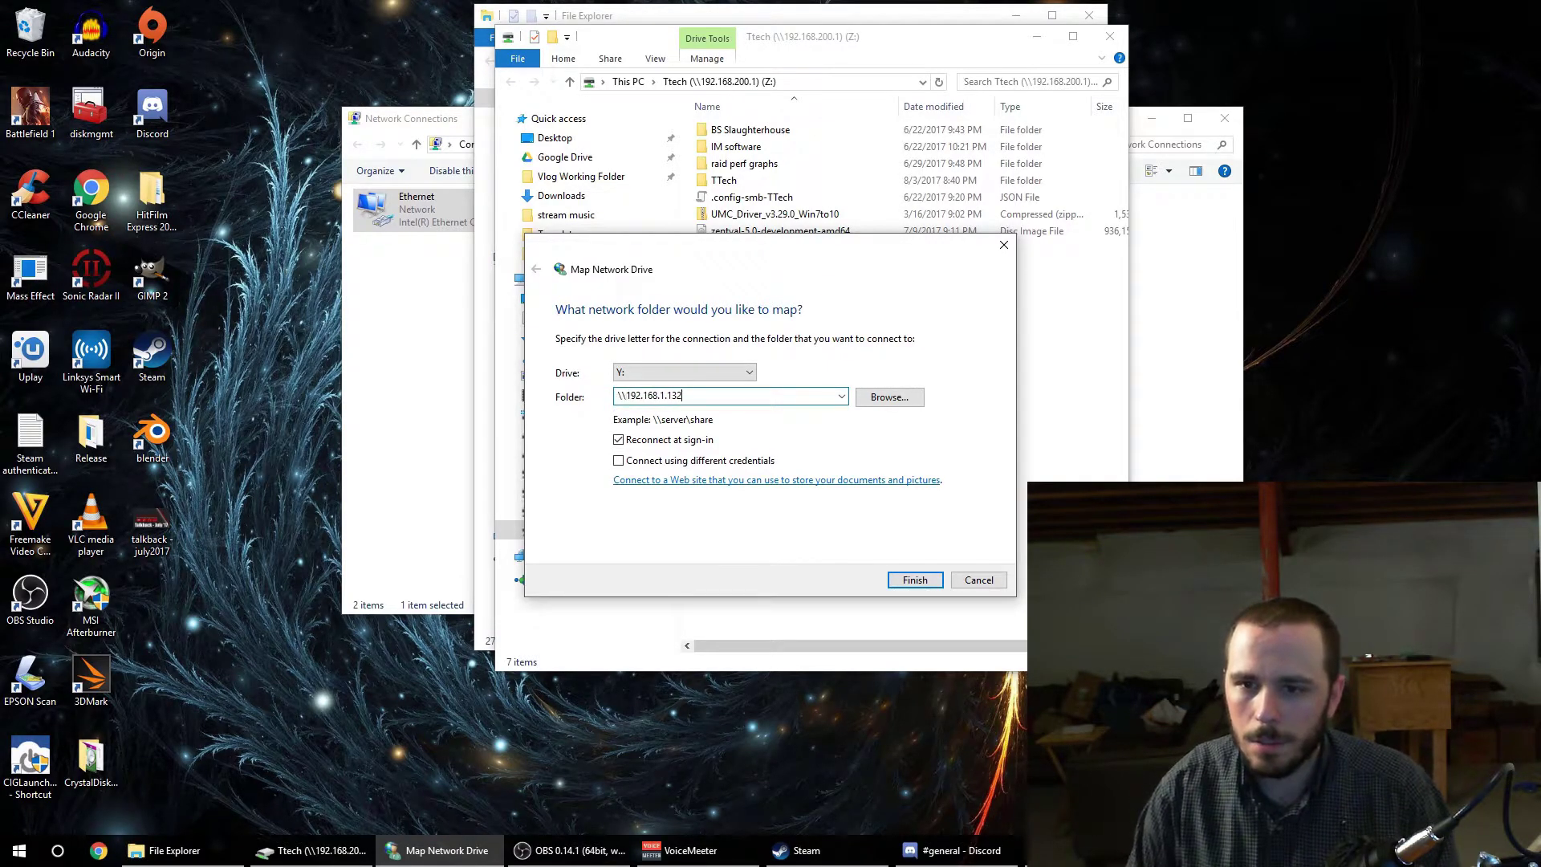
pyautogui.press('End')
pyautogui.write('\\')
pyautogui.click(915, 579)
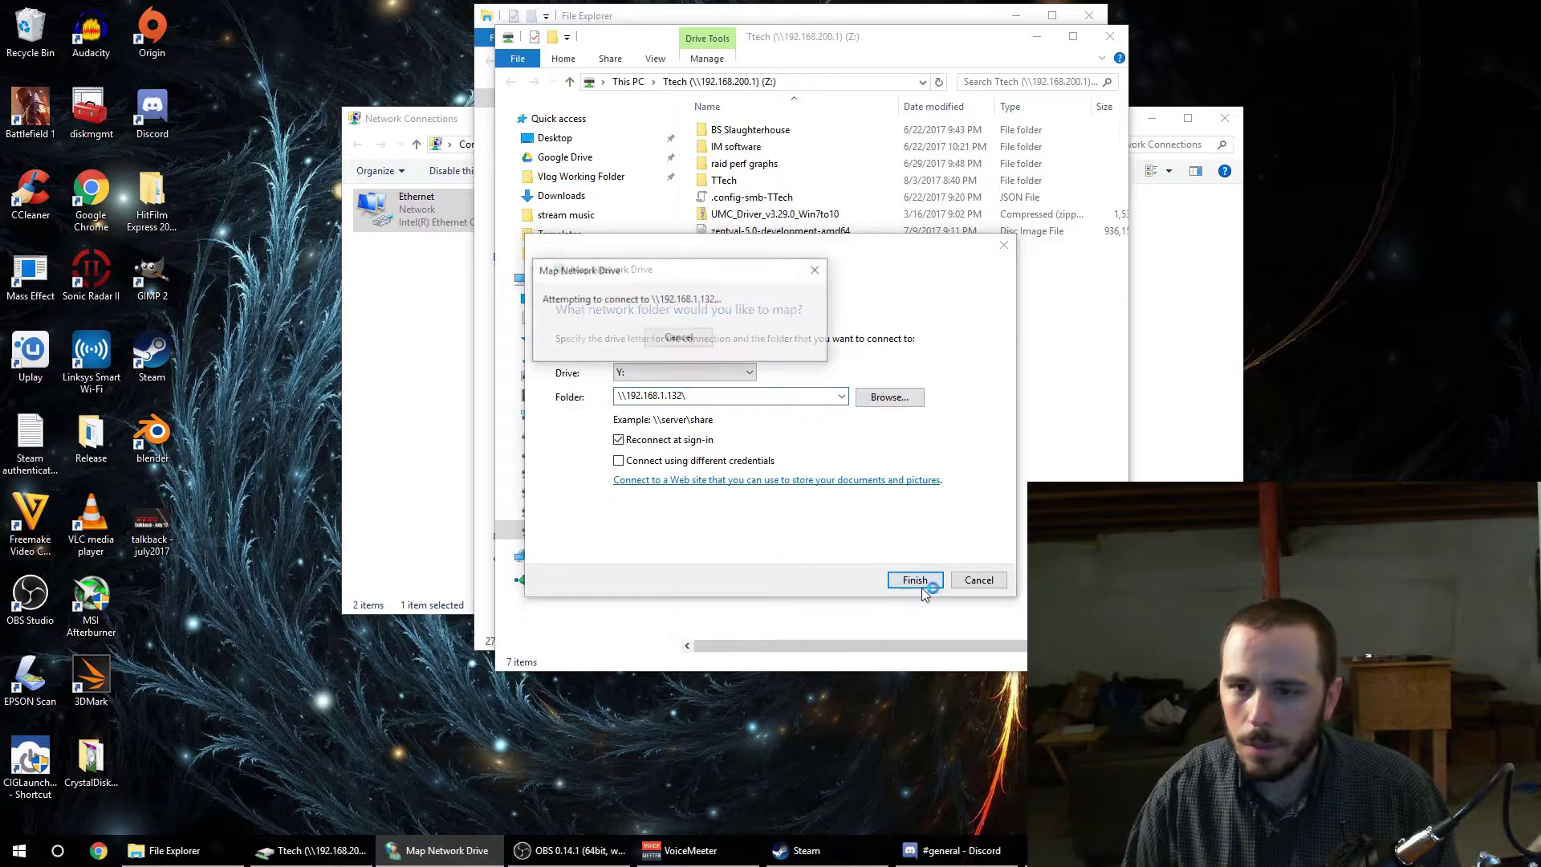
# After the error, complete the path to \\192.168.1.132\ttech and map it as Y:
pyautogui.click(912, 496)
pyautogui.click(707, 395)
pyautogui.press('BackSpace')
pyautogui.press('BackSpace')
pyautogui.press('BackSpace')
pyautogui.press('BackSpace')
pyautogui.write('tech')
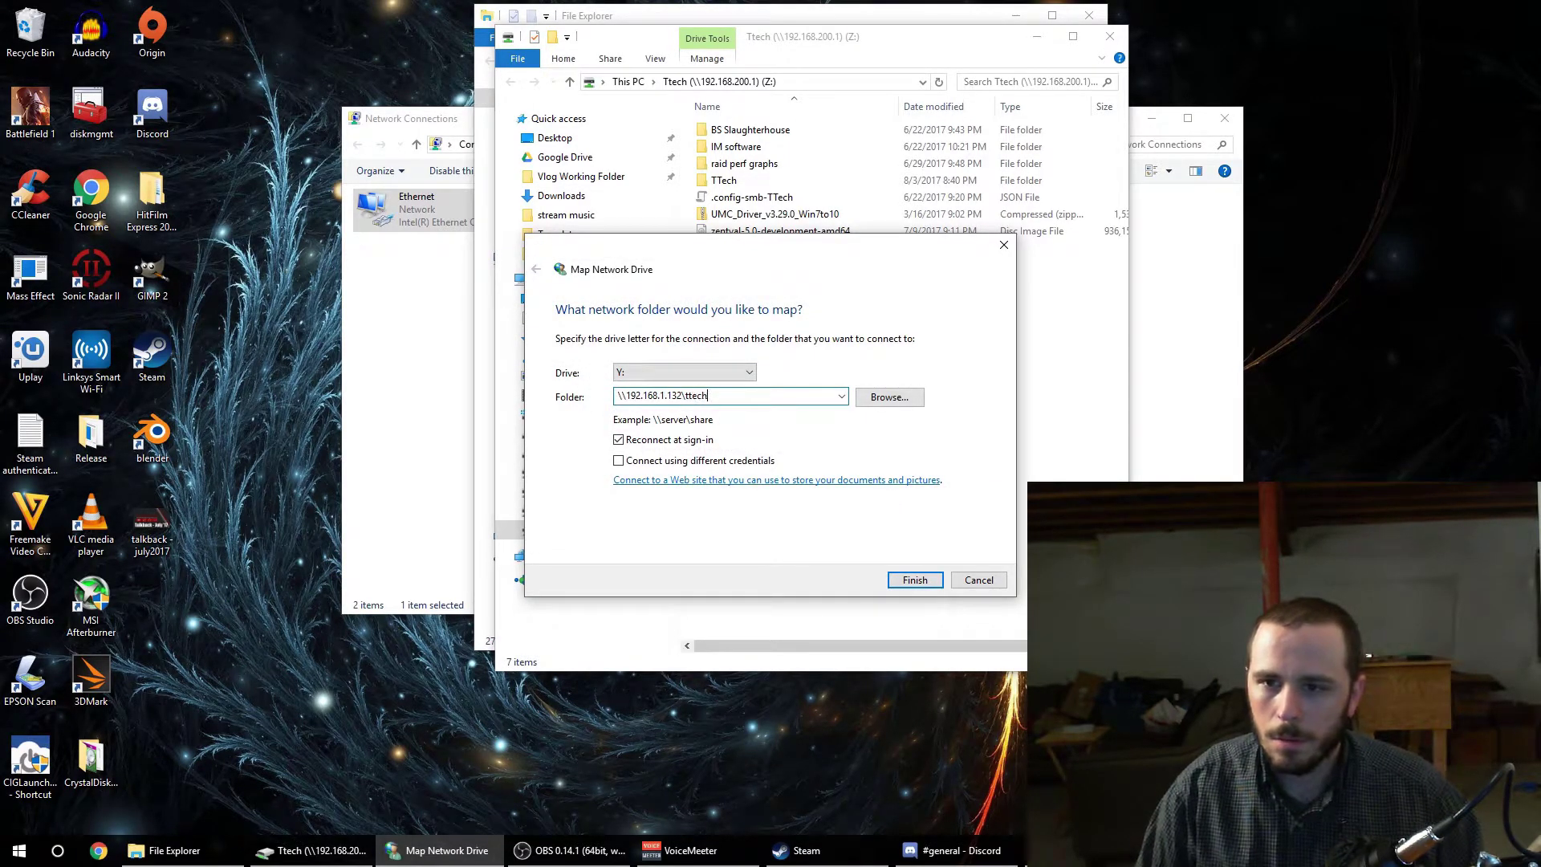
pyautogui.click(912, 579)
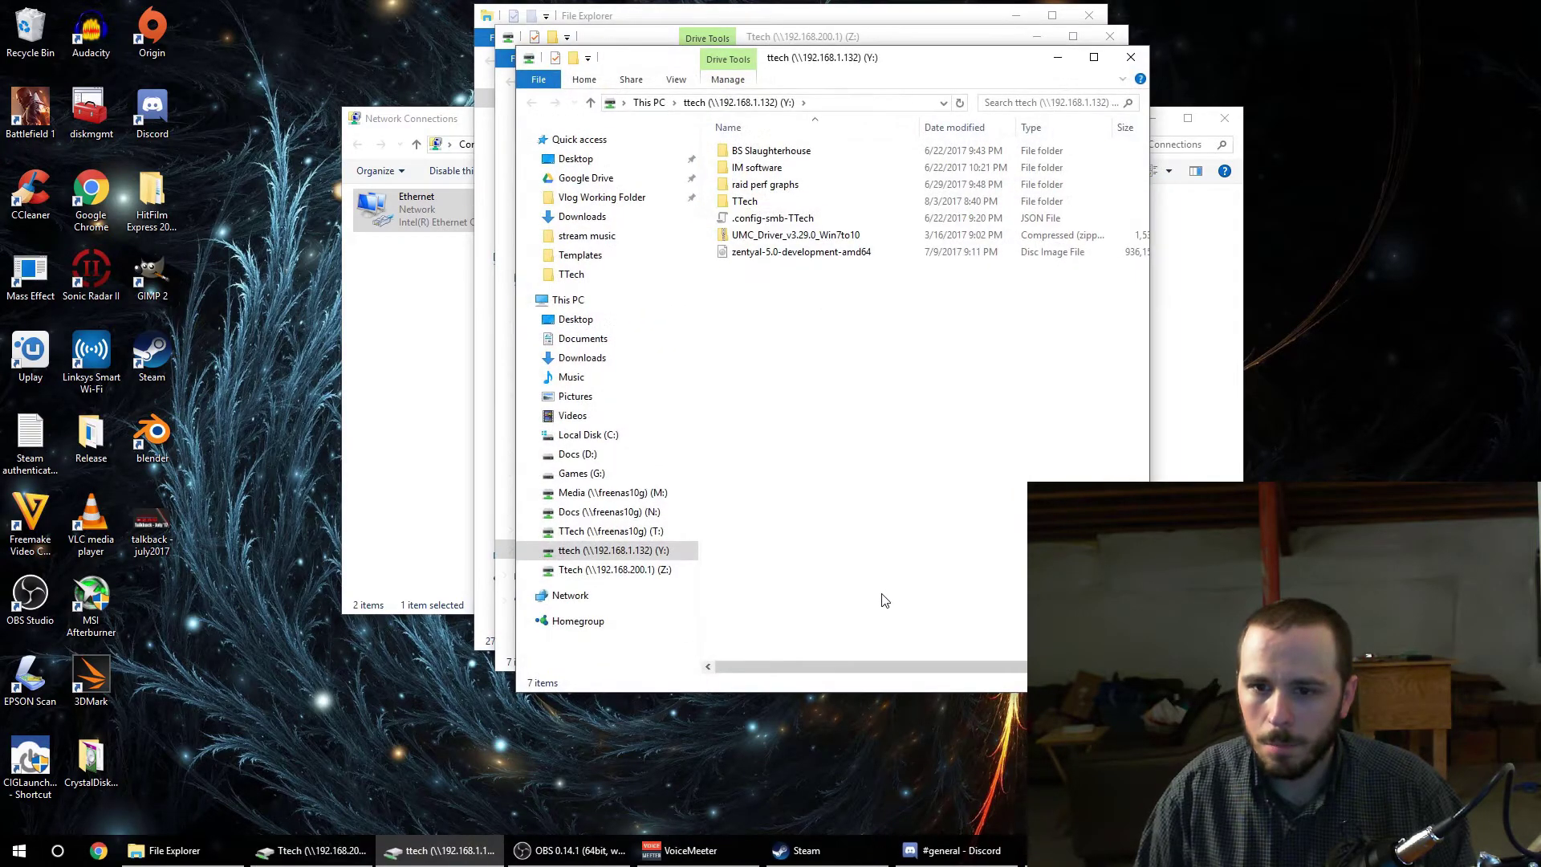
# Switch between the ttech Y: and Ttech Z: drive windows
pyautogui.click(637, 570)
pyautogui.click(642, 553)
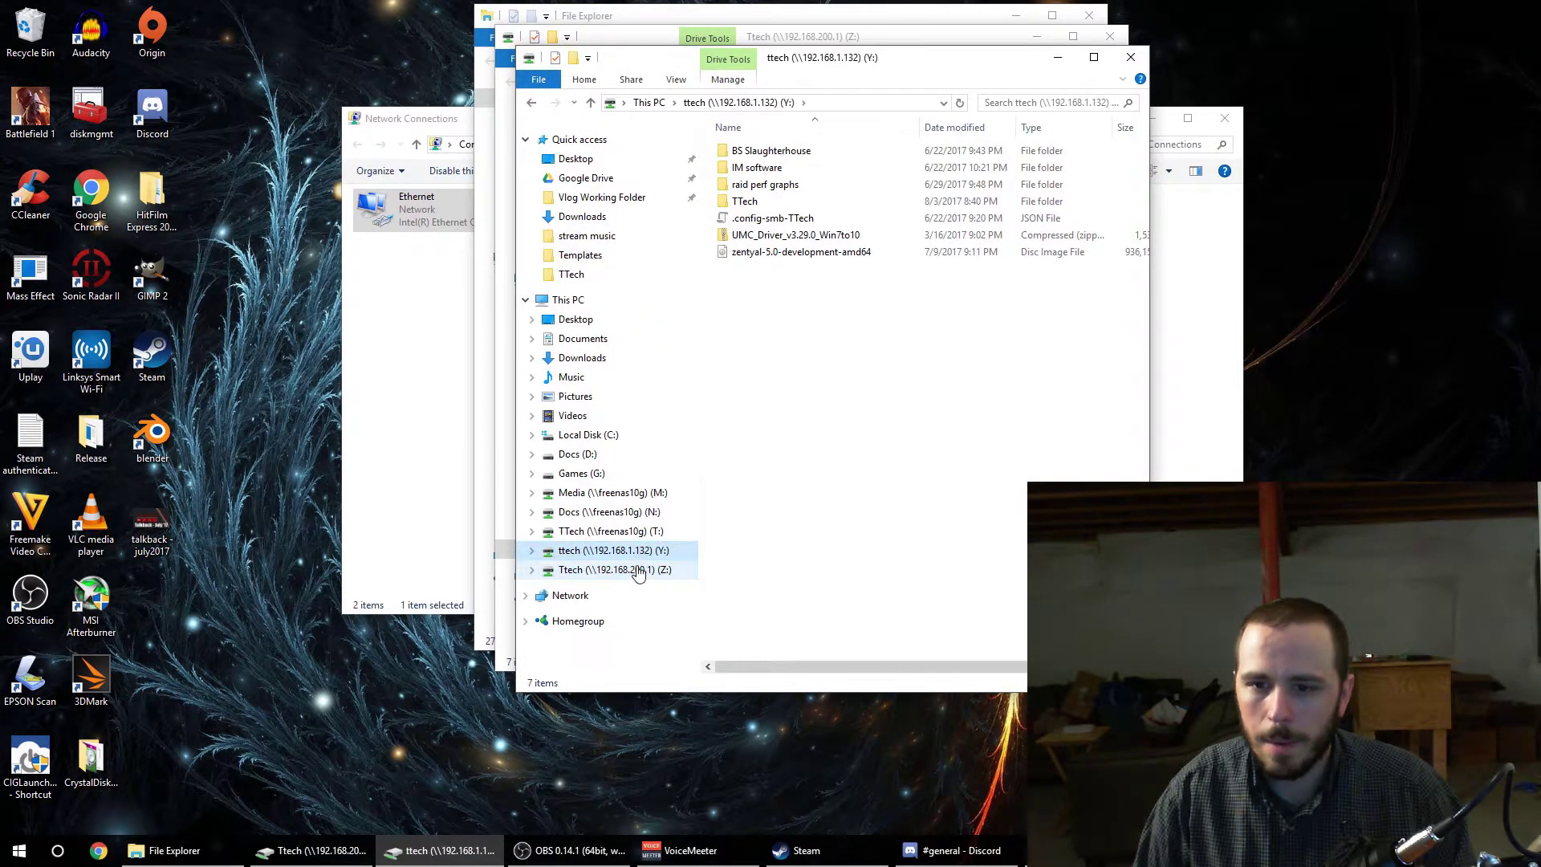
pyautogui.click(640, 571)
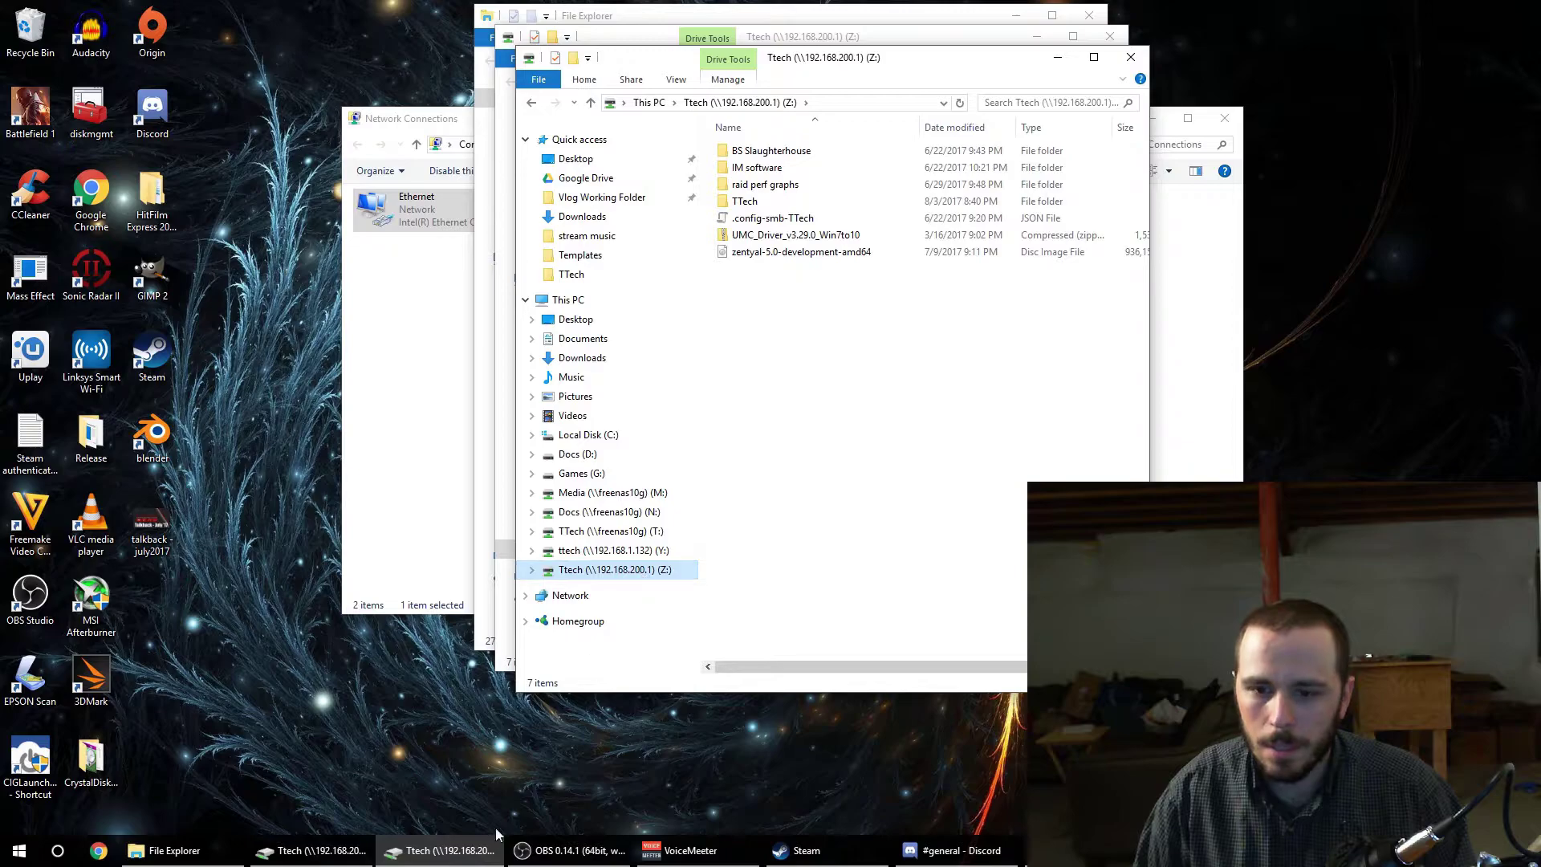
# Launch DiskMark64 from the CrystalDiskMark folder with a 50MiB test size, then begin picking the test drive
pyautogui.doubleClick(90, 758)
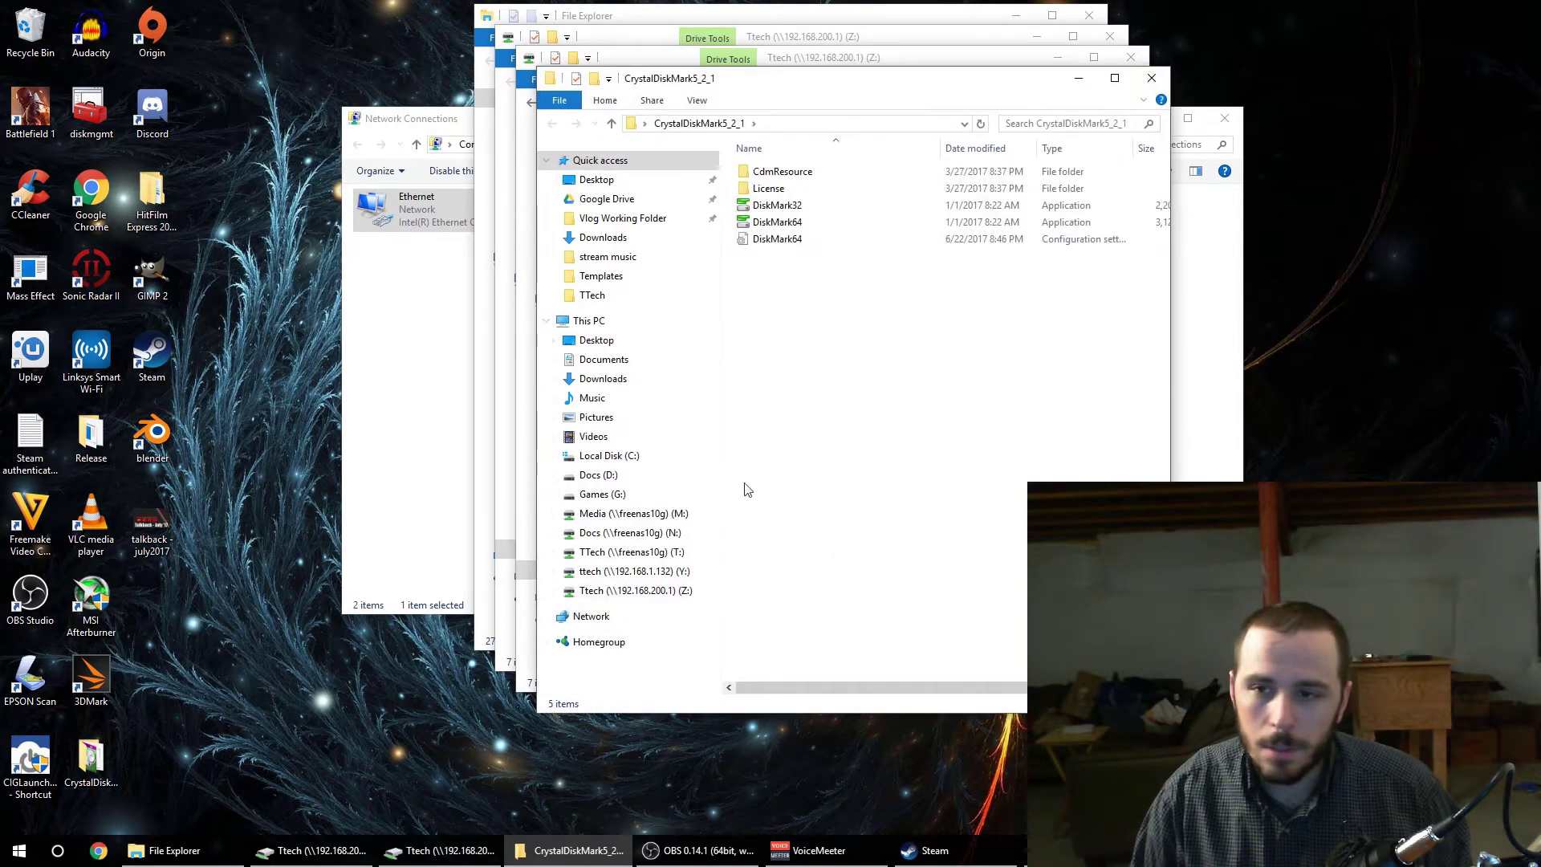
pyautogui.doubleClick(806, 226)
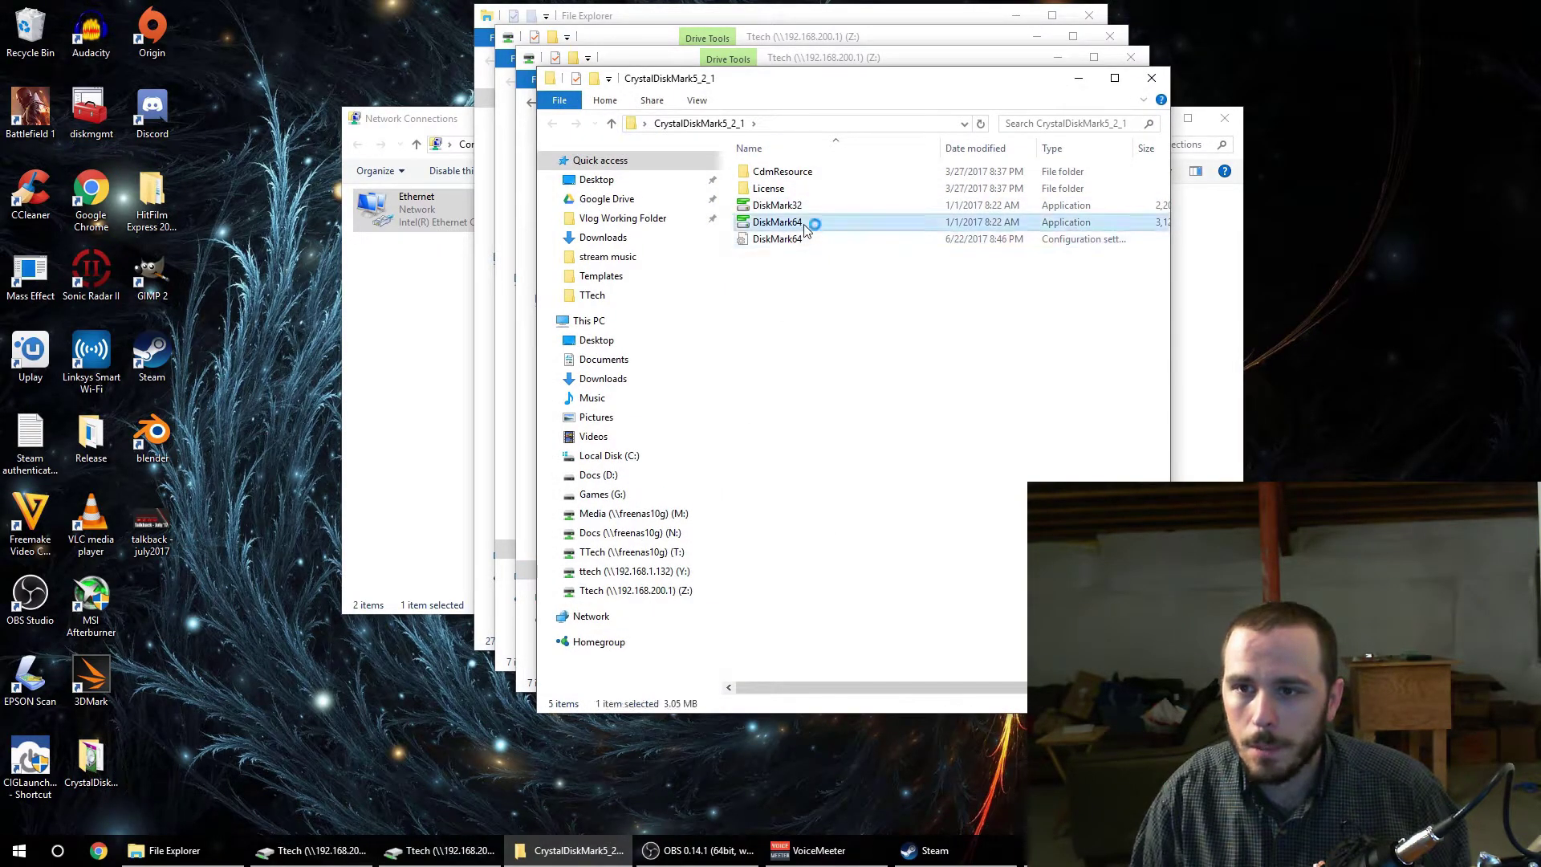
pyautogui.click(748, 328)
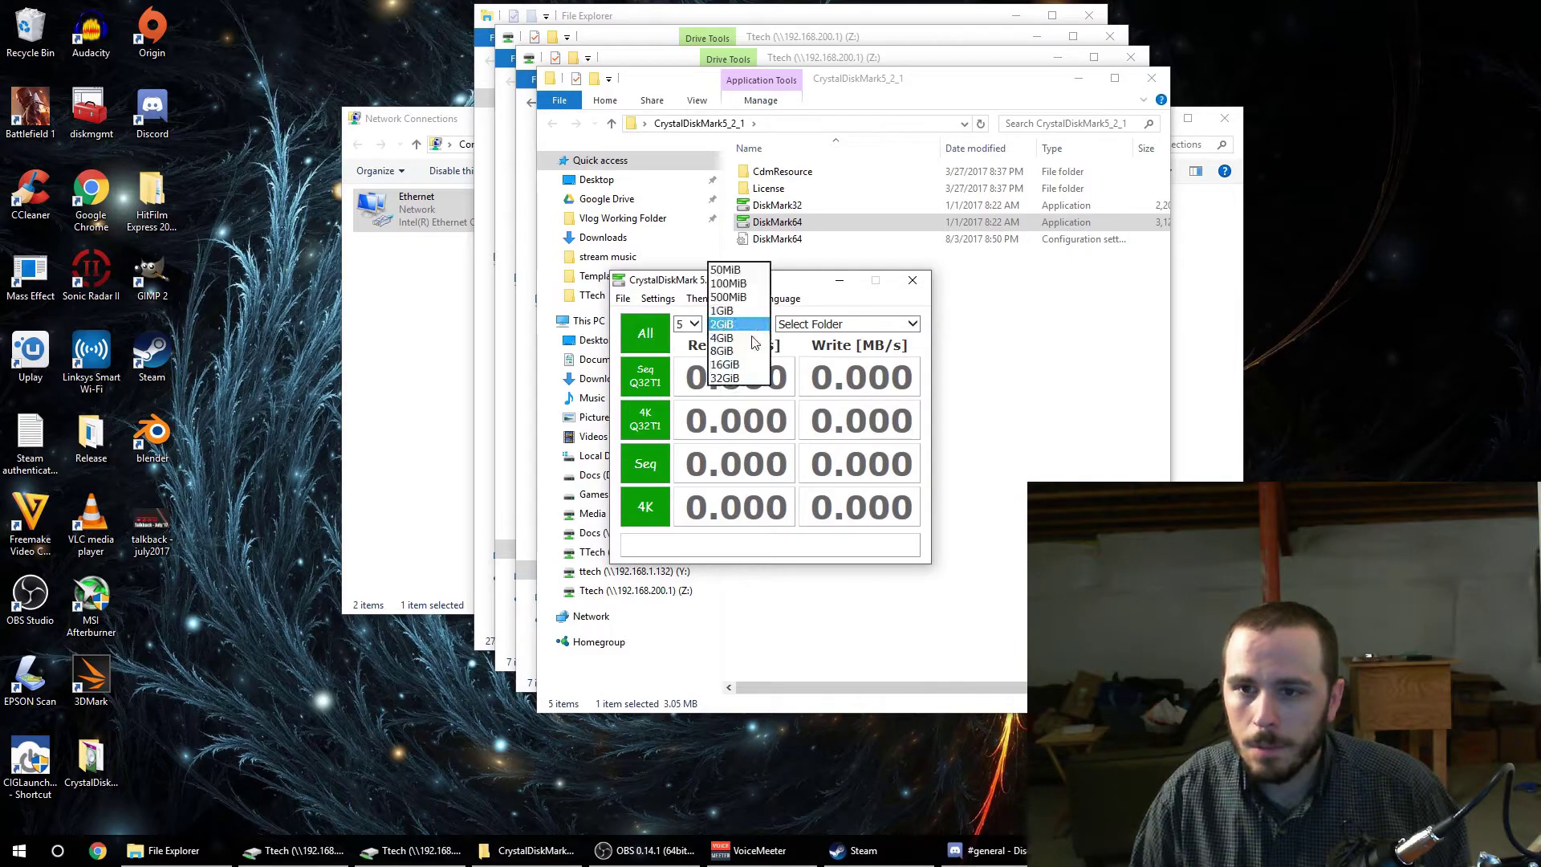
pyautogui.click(726, 270)
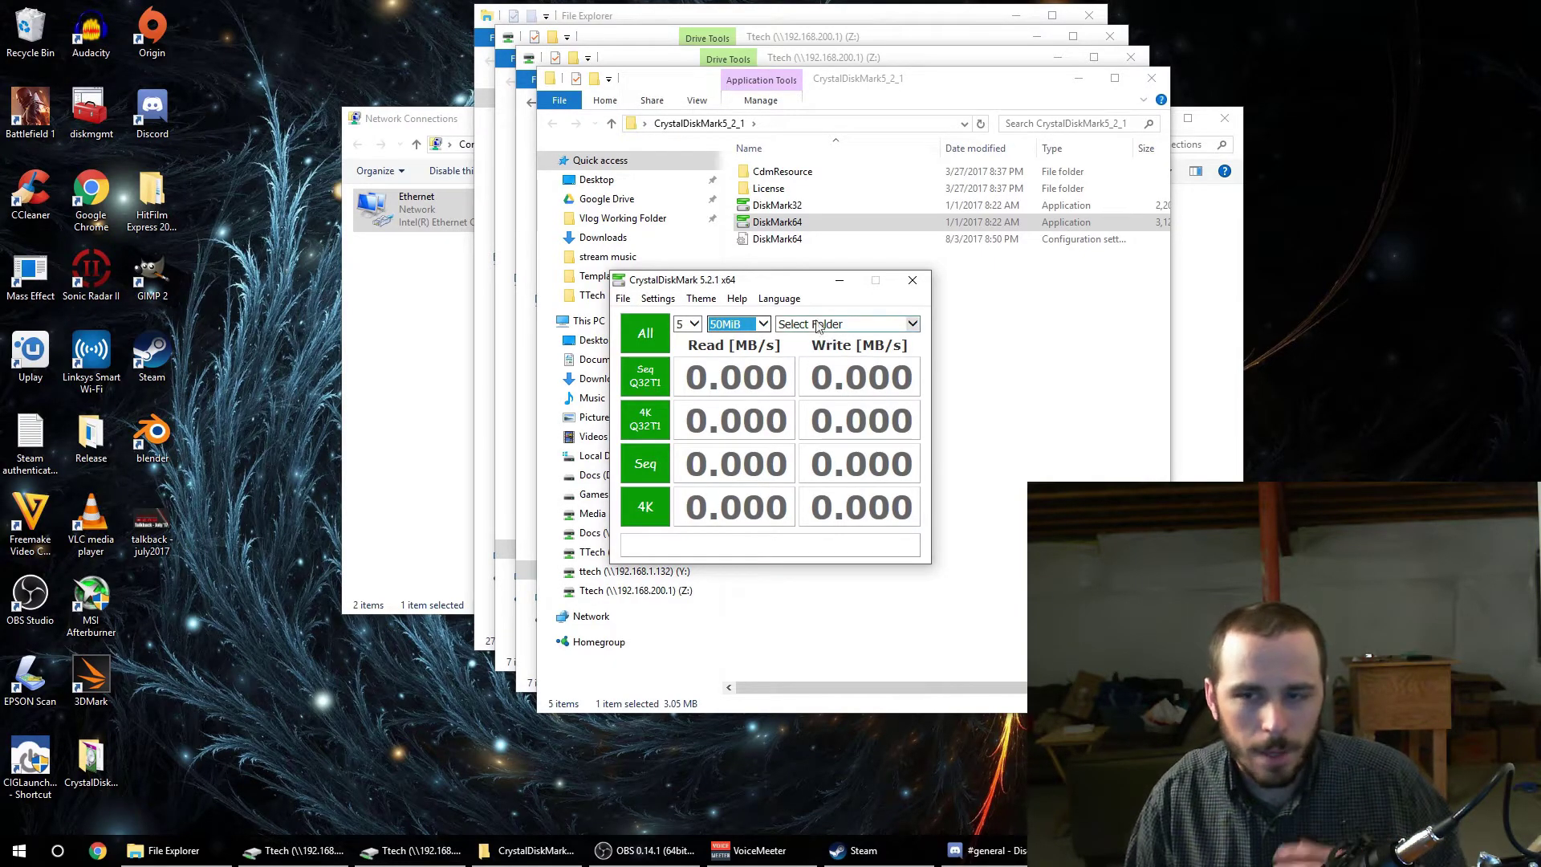
pyautogui.click(864, 324)
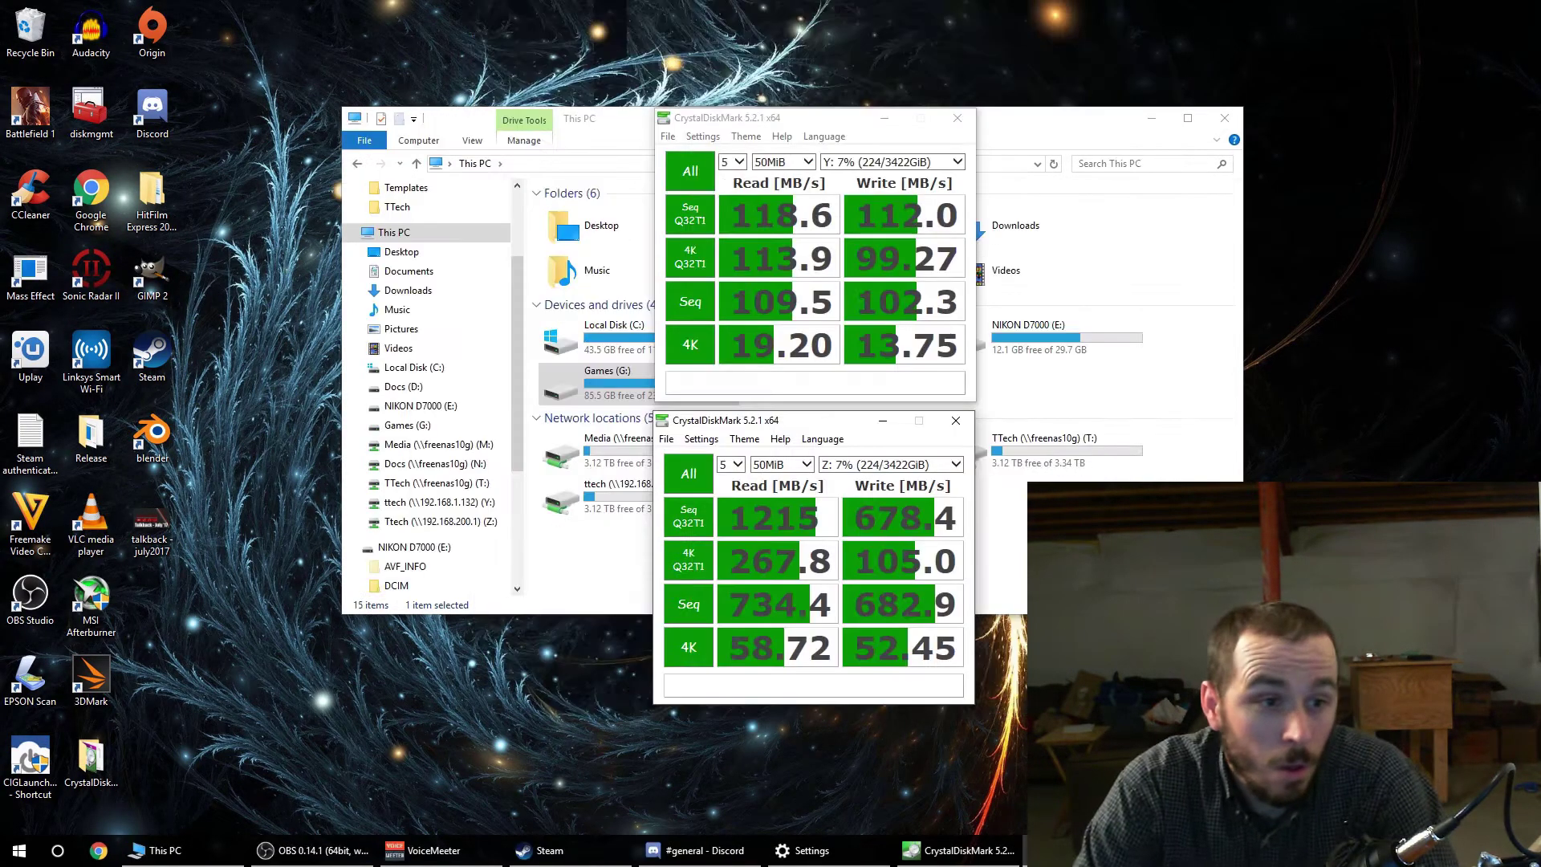